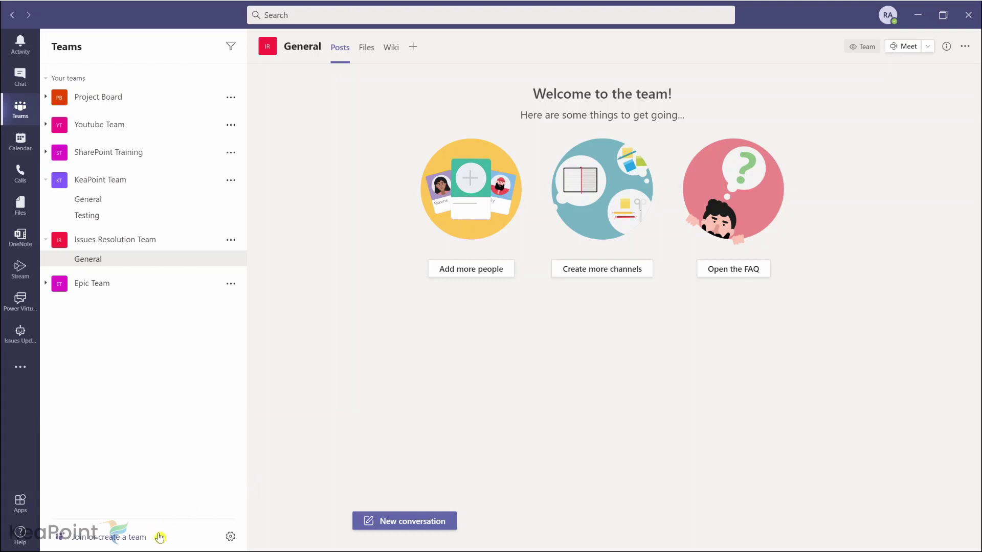
Create a public team from scratch named Project Contoso, skipping adding members
left_click(103, 545)
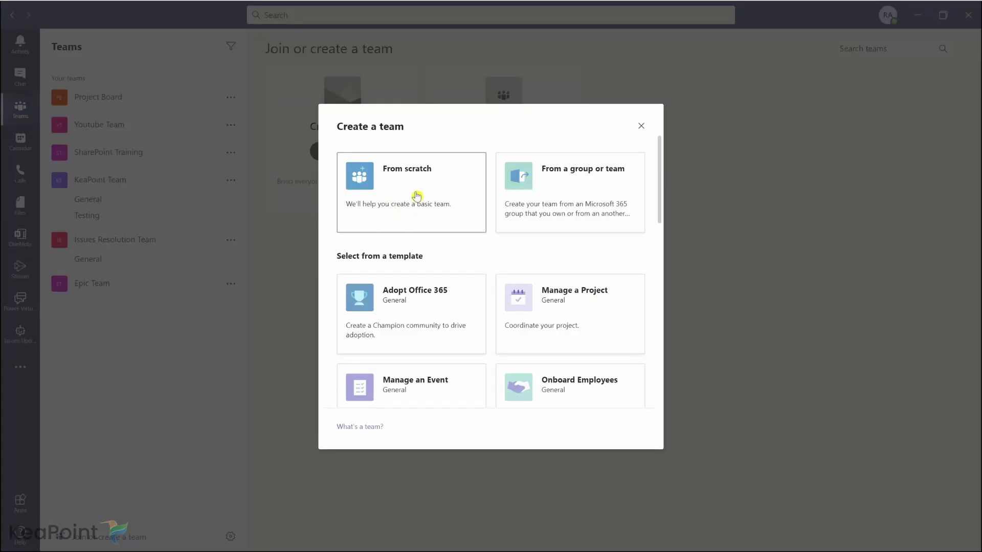
left_click(407, 192)
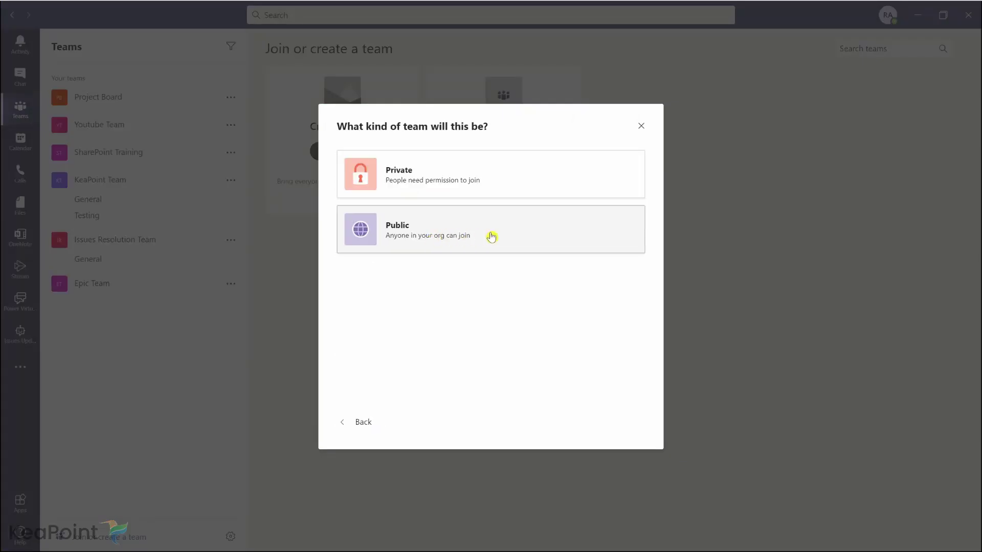
left_click(448, 228)
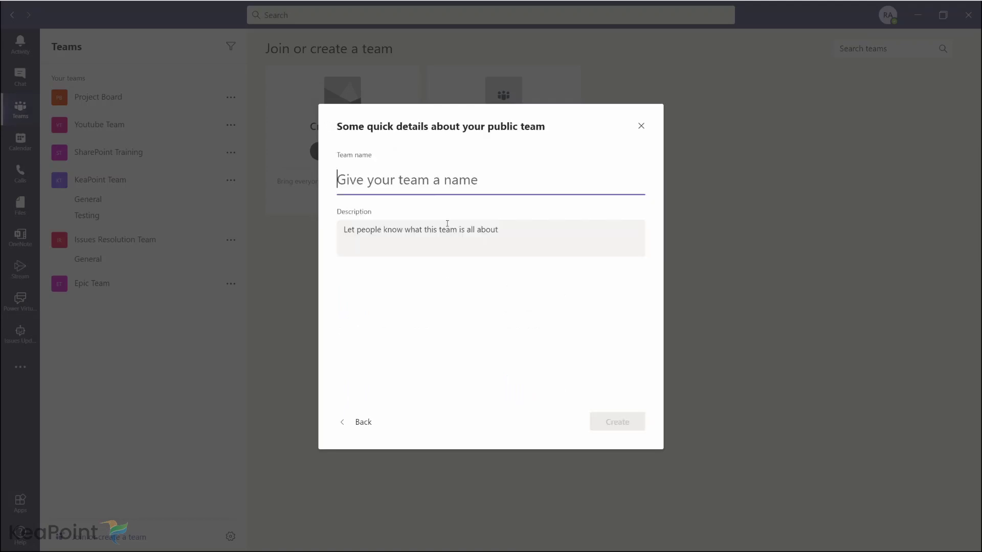
type("Project Contoso")
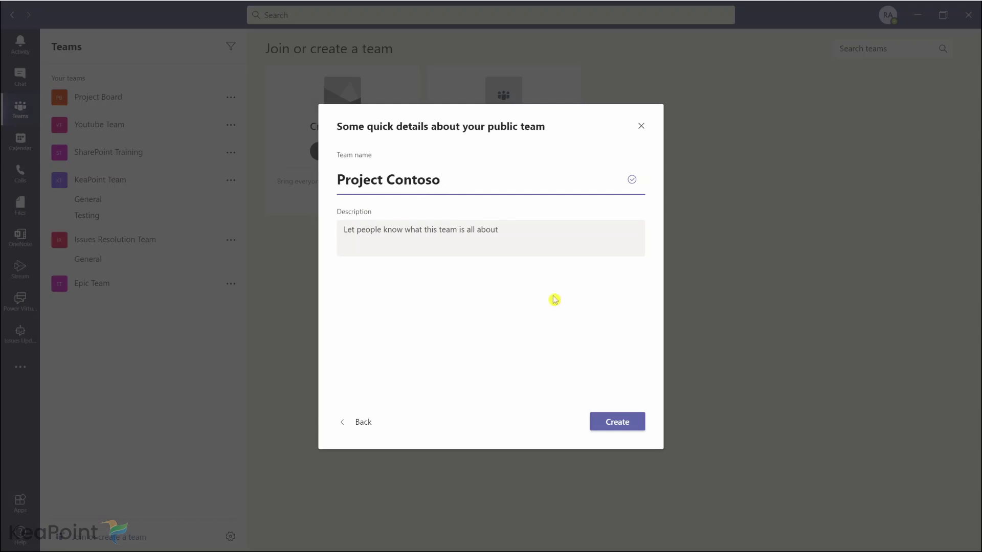
left_click(618, 423)
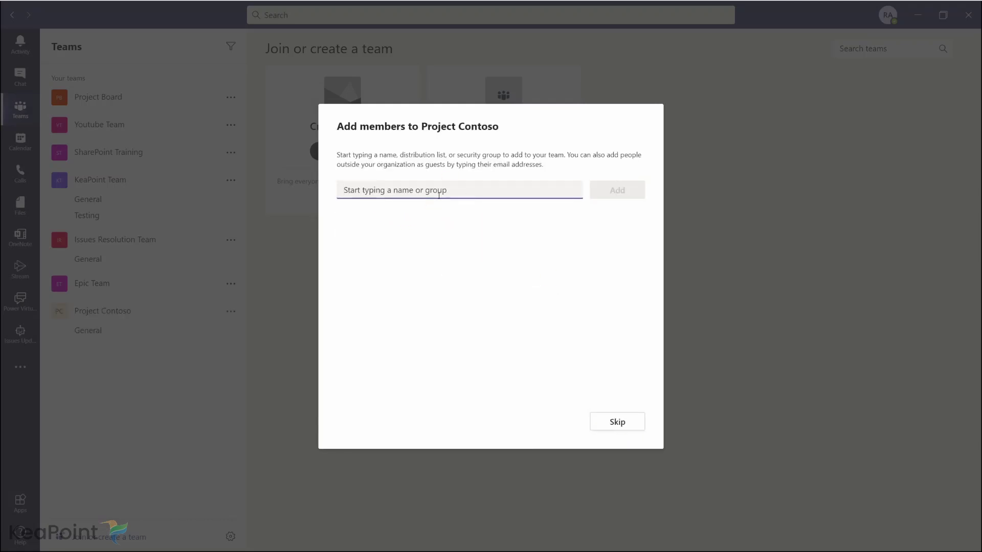
left_click(628, 423)
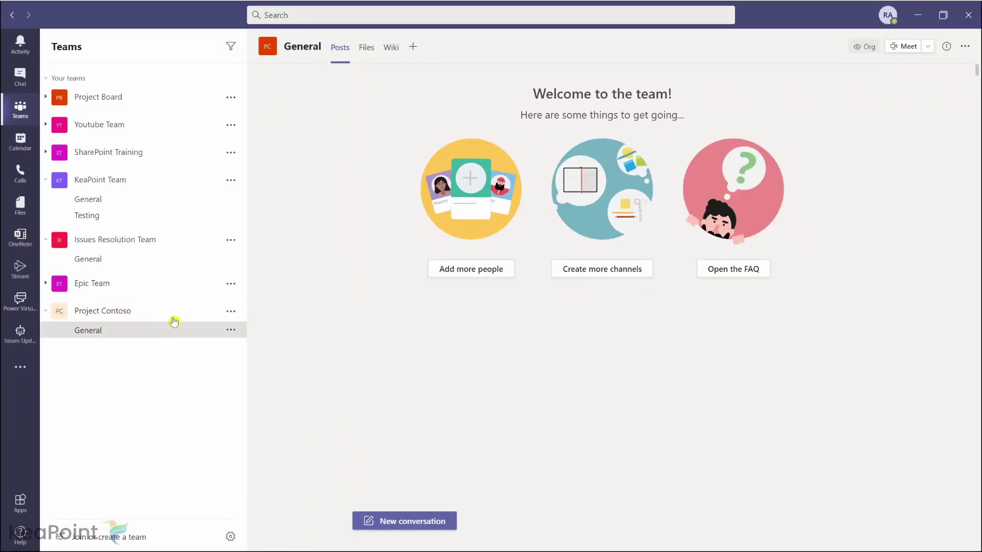
After viewing Manage team, add a standard channel named Project Documents to Project Contoso
left_click(232, 313)
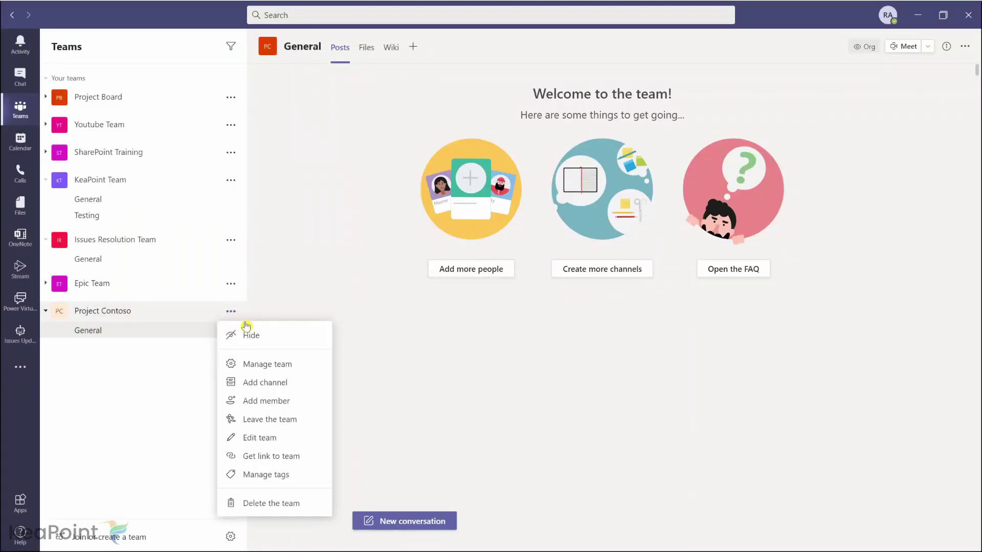
left_click(296, 363)
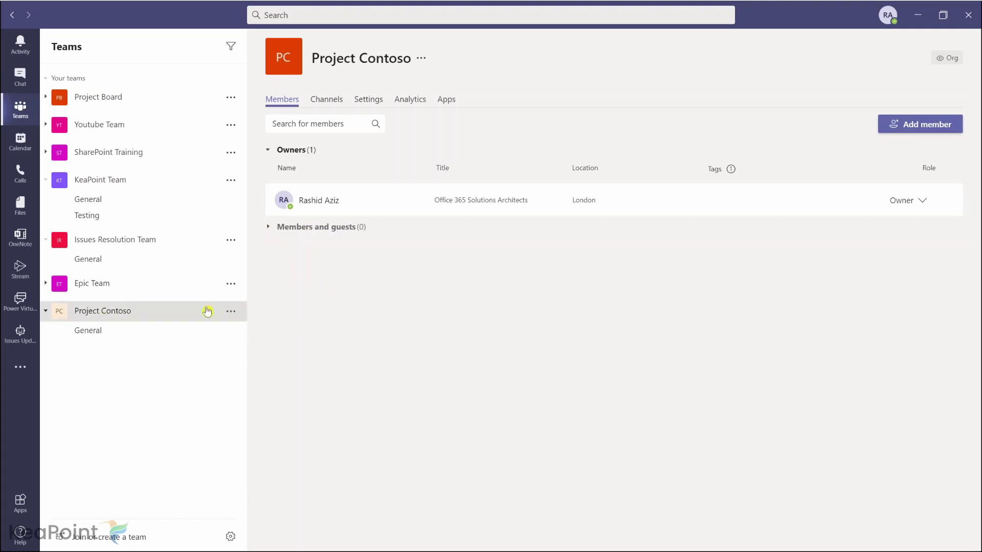
left_click(231, 313)
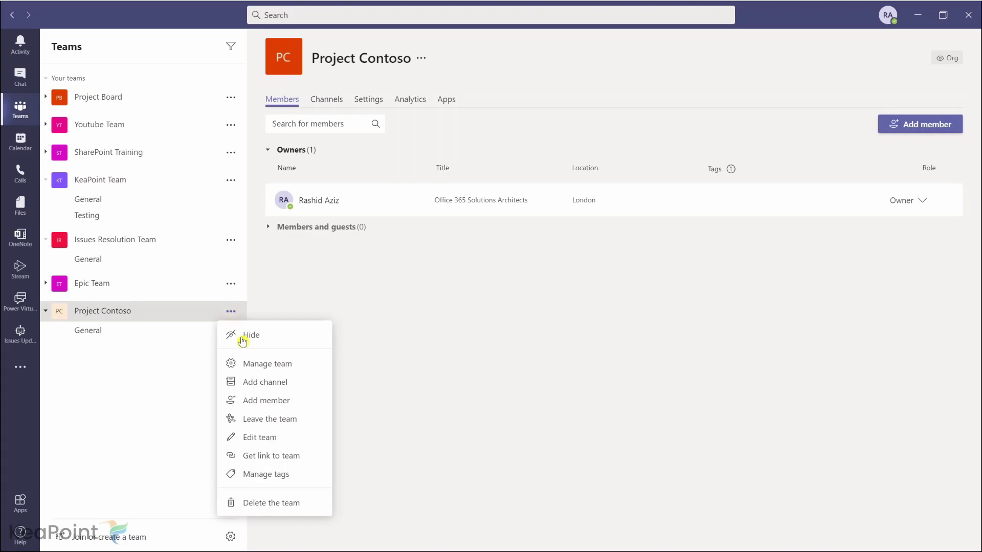
left_click(289, 383)
type("Project Documents")
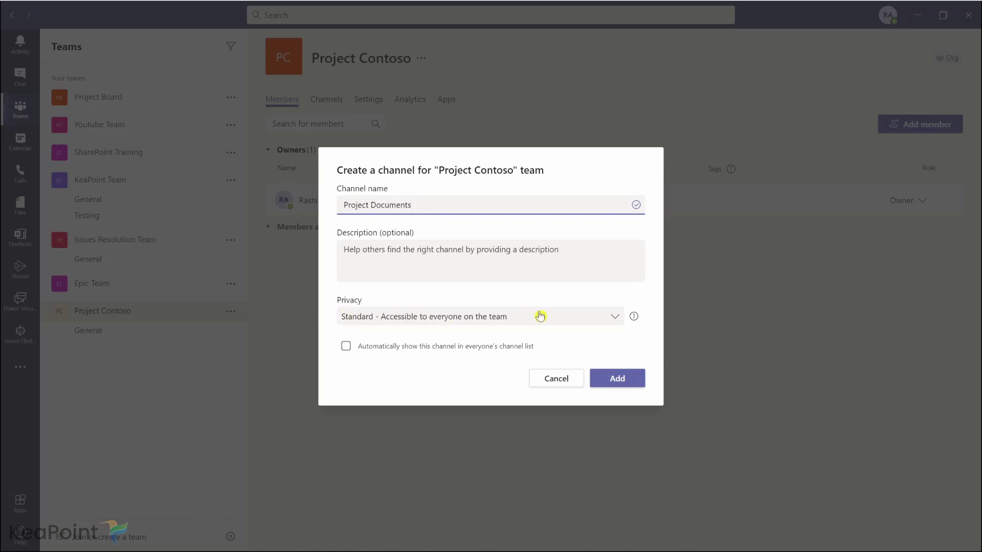
left_click(617, 381)
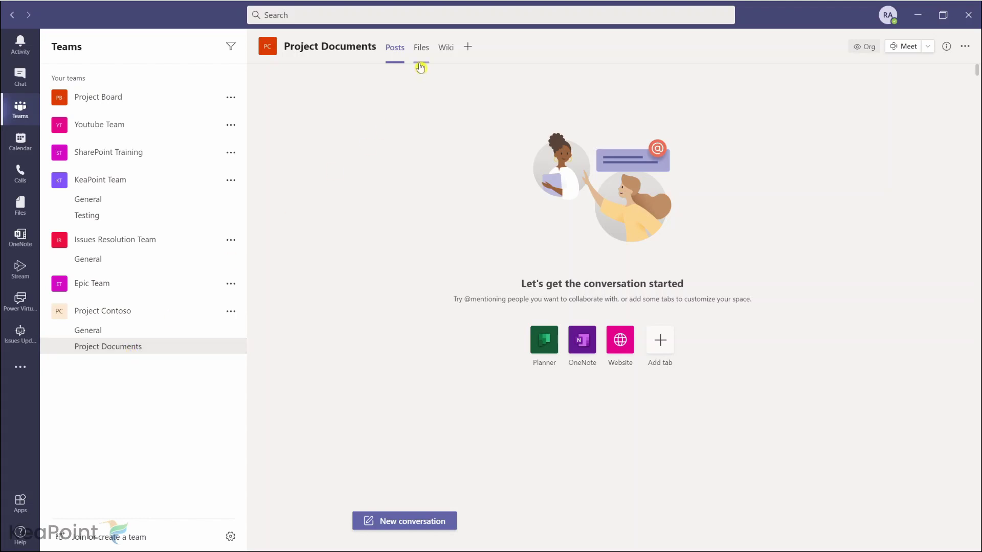
Open the Project Documents channel's Files in SharePoint
left_click(421, 47)
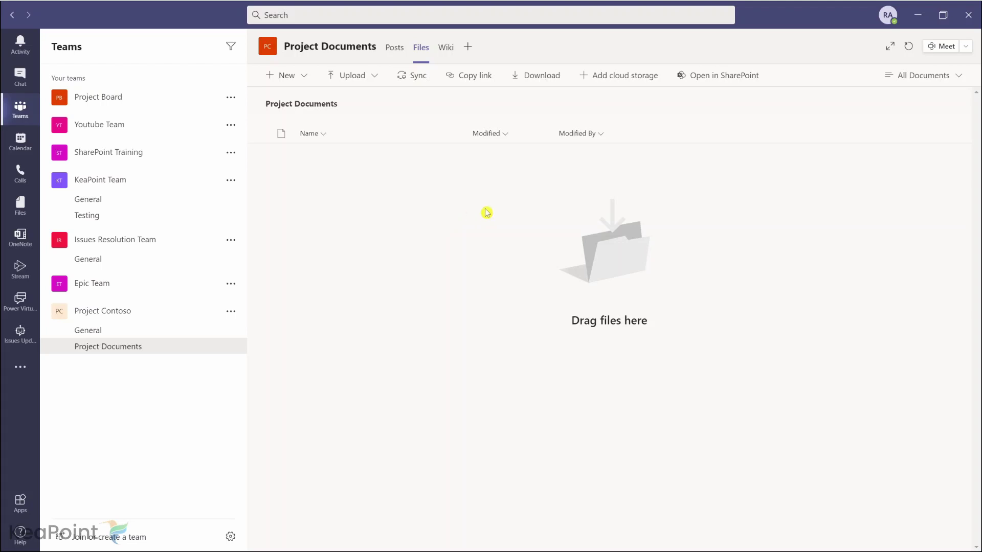
left_click(718, 82)
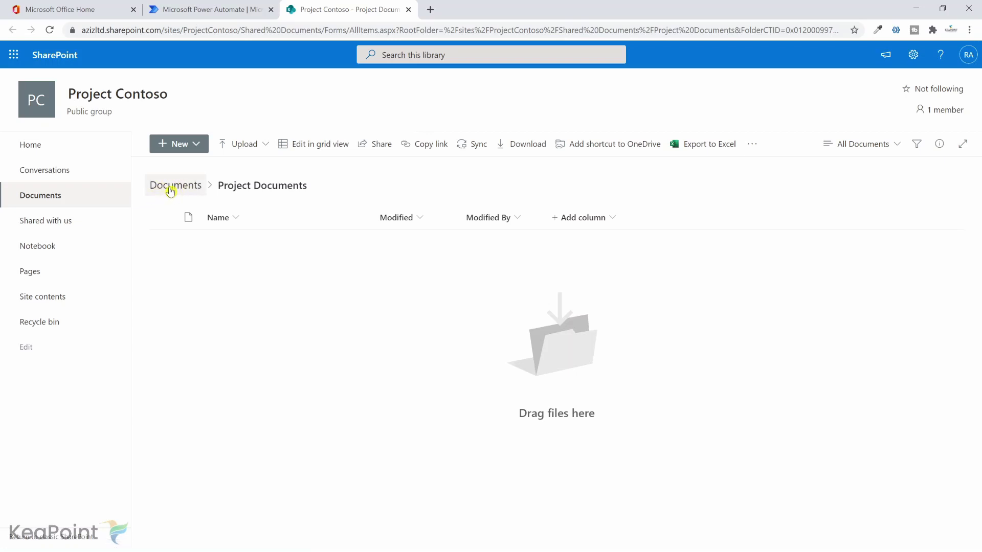
In the Documents library, add a choice column Status with choices Approved and Rejected
left_click(170, 190)
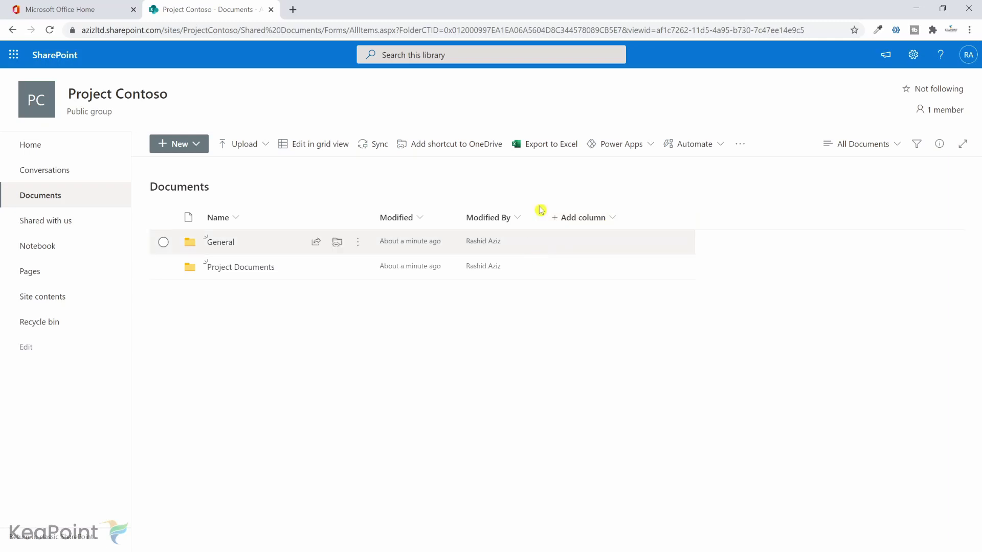
left_click(606, 218)
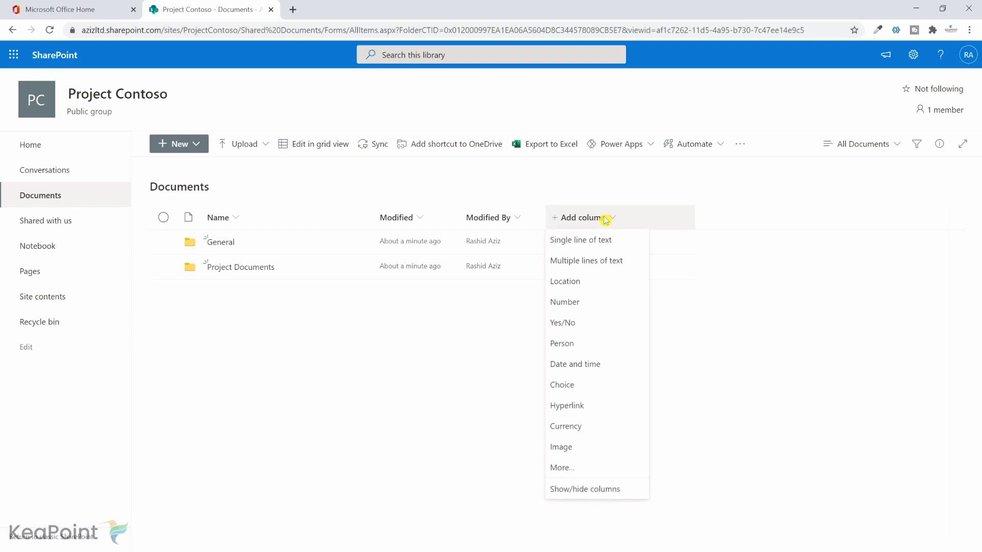
left_click(591, 388)
type("Status")
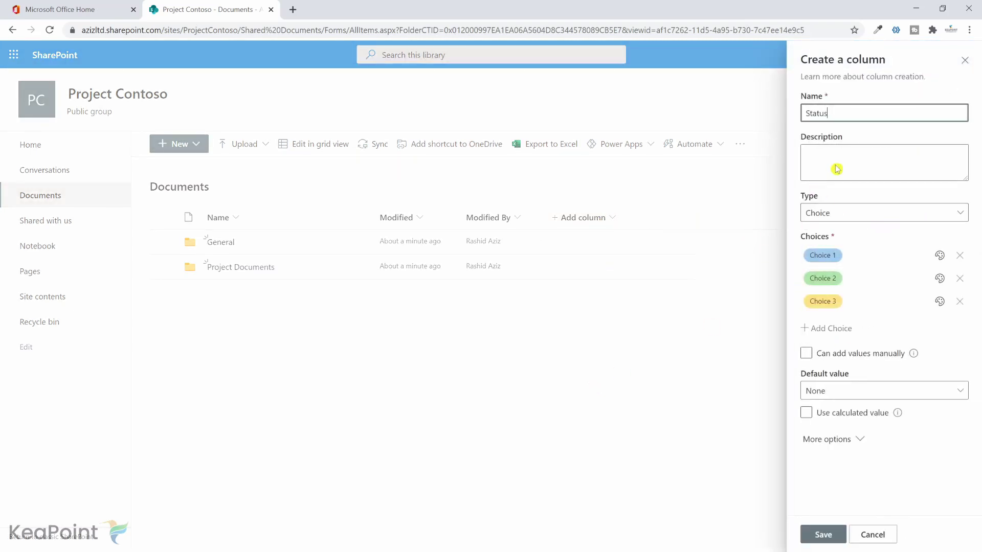
left_click(838, 255)
type("Approved")
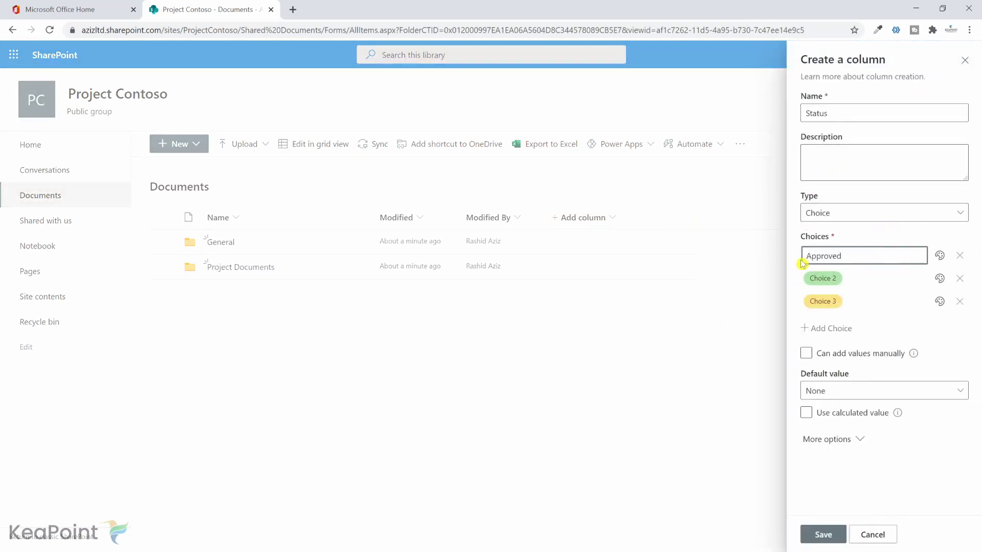
left_click(837, 281)
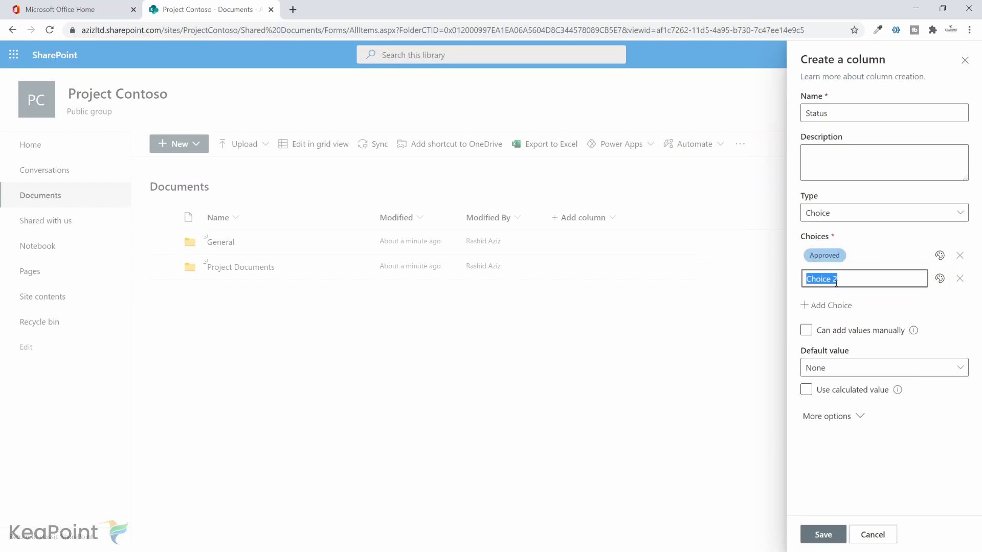
type("Rejected")
key("Return")
Colour Approved green and Rejected red, then save the Status column
left_click(943, 258)
left_click(917, 373)
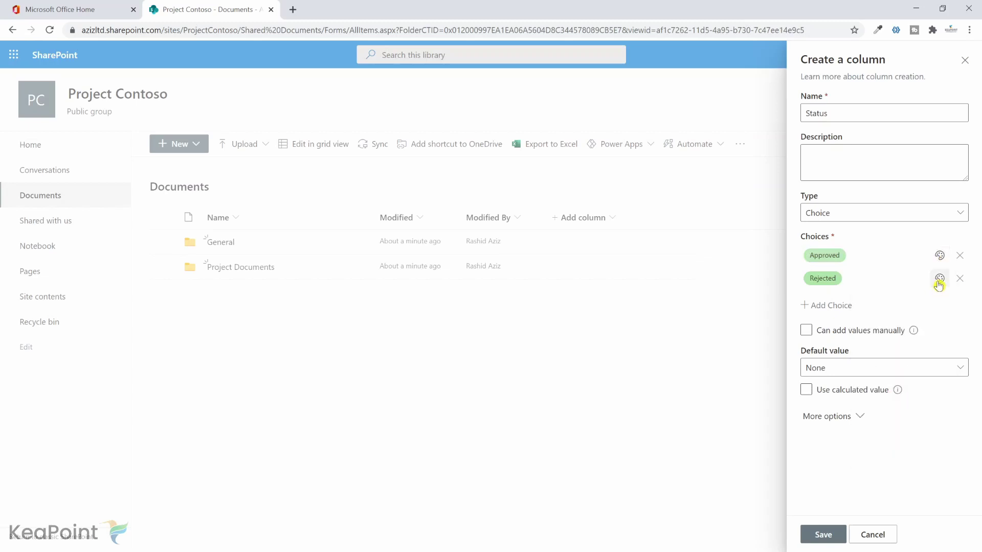
left_click(939, 280)
left_click(914, 447)
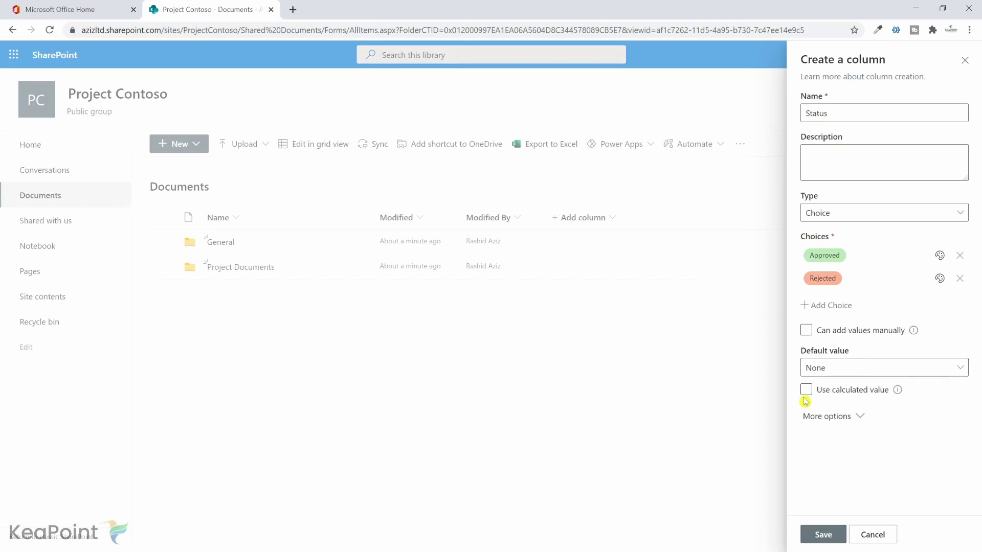
left_click(827, 535)
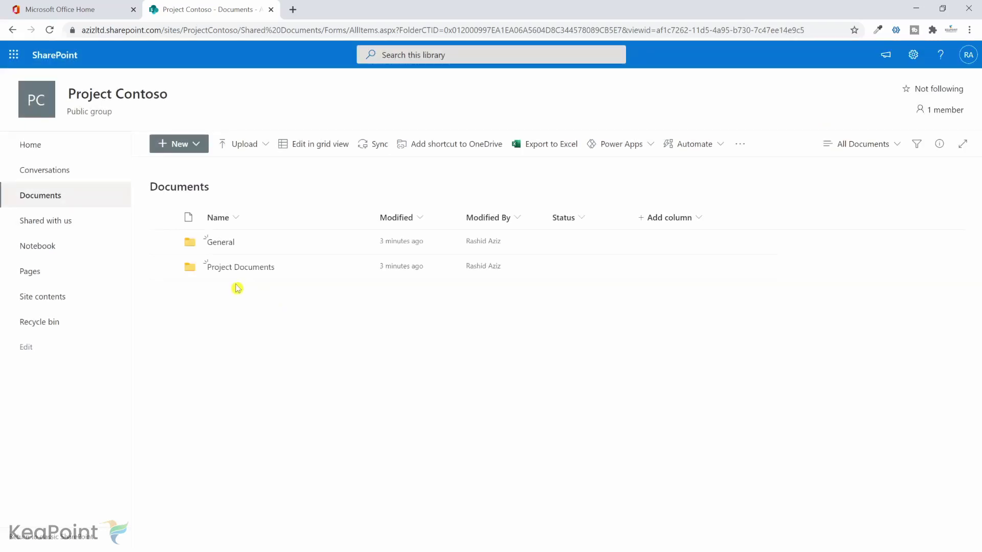
Open the Project Documents folder, confirm the Status column in Teams Files, then minimize Teams
left_click(237, 267)
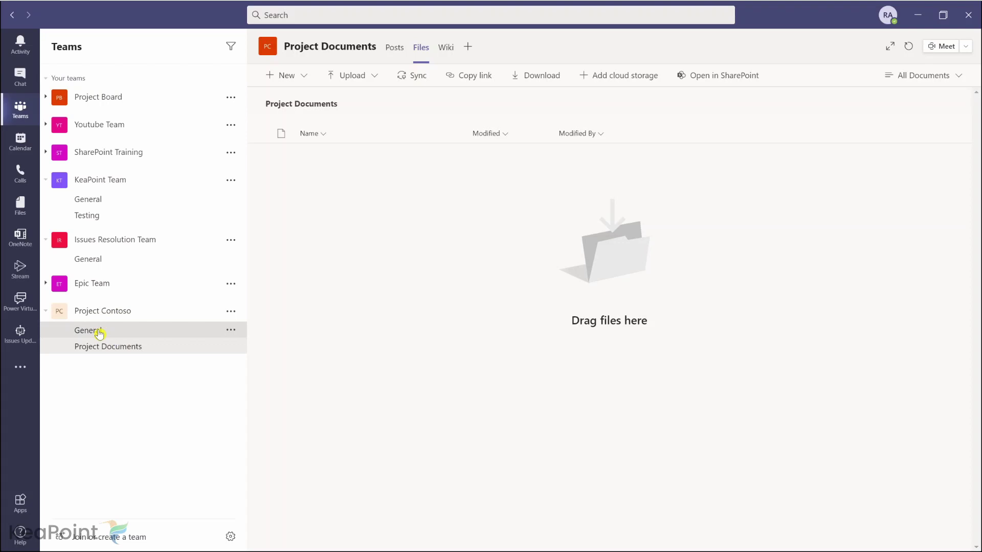
left_click(99, 333)
left_click(113, 347)
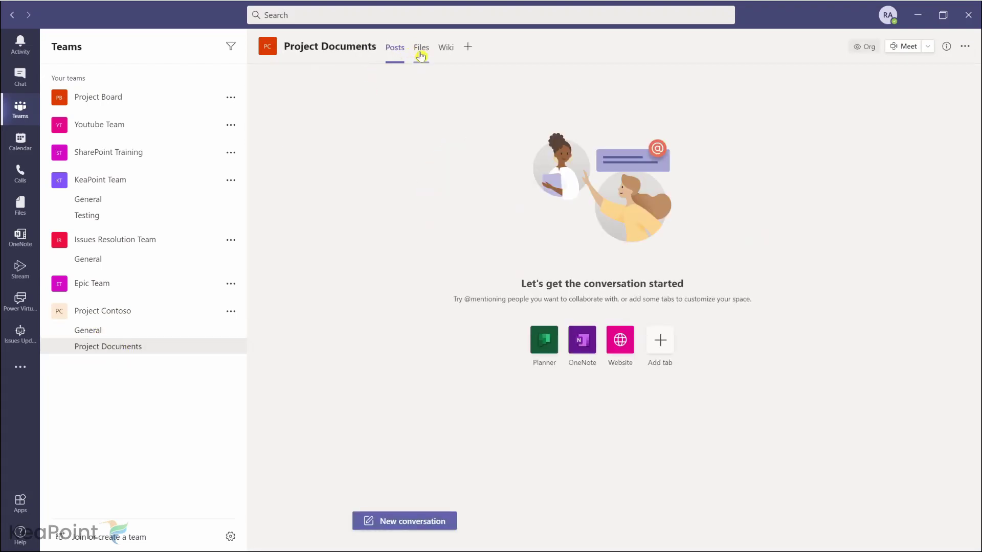
left_click(420, 51)
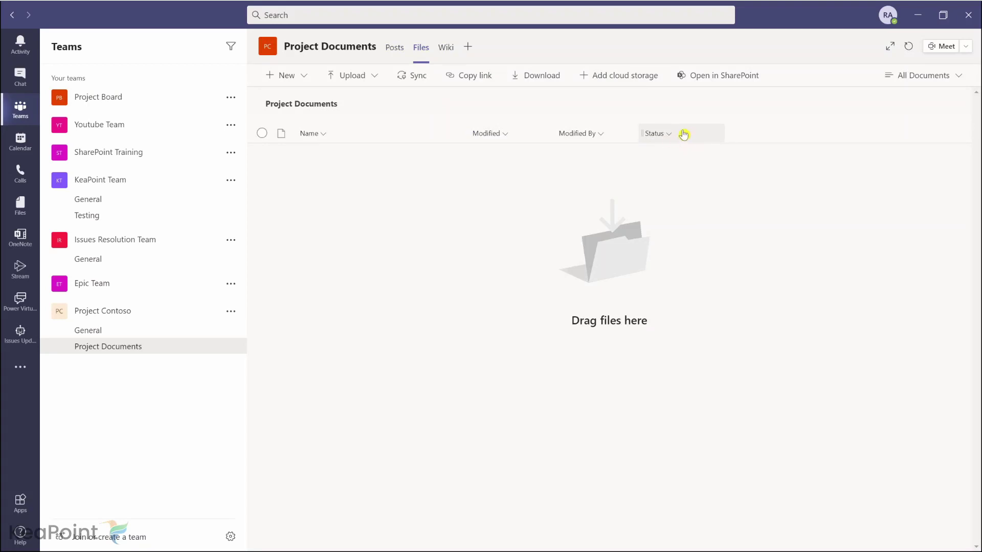
left_click(921, 20)
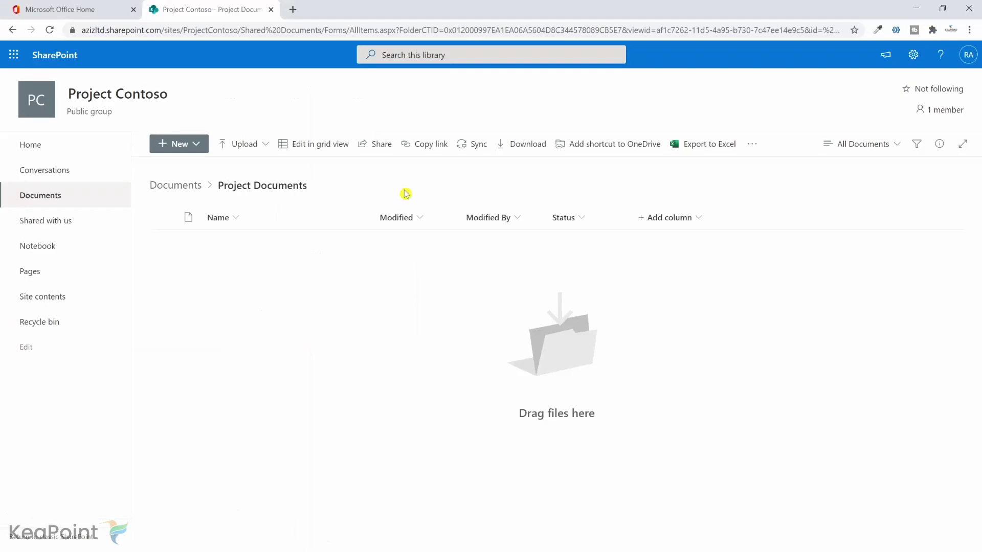
Launch Power Automate from the Office home page and go to its Create page
left_click(87, 9)
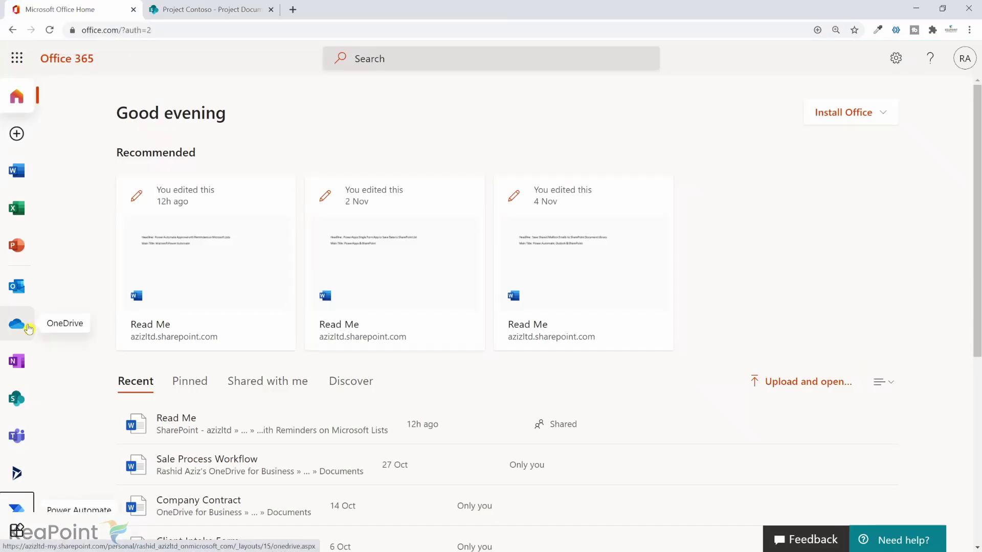
scroll(28, 327, "down", 1)
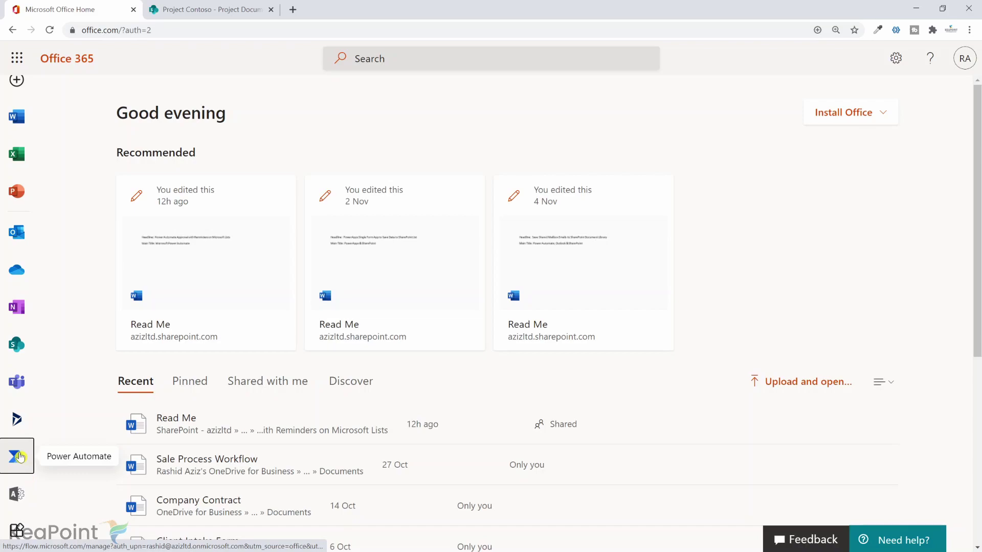
left_click(18, 456)
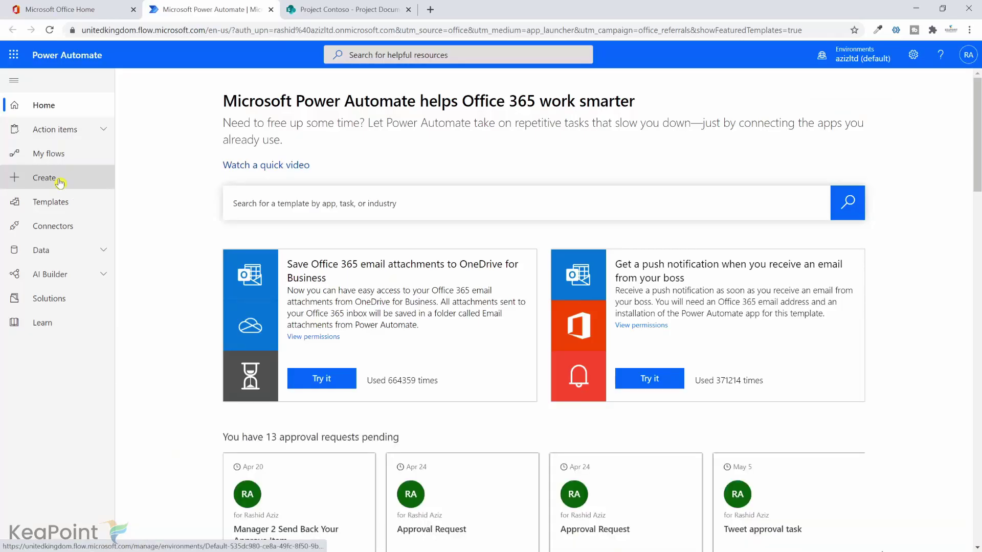
left_click(61, 183)
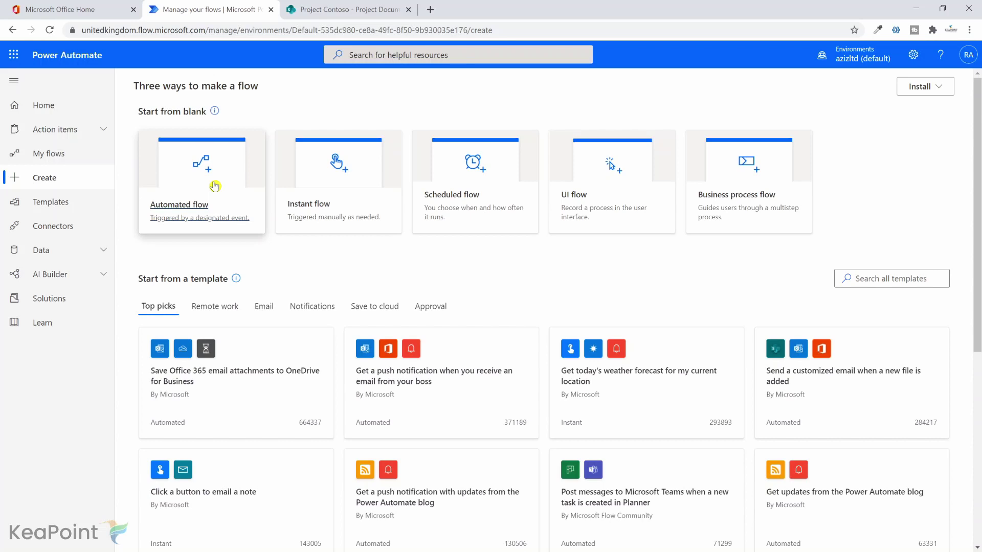
Create automated flow 'Project document approval' with SharePoint trigger 'When a file is created (properties only)'
left_click(215, 186)
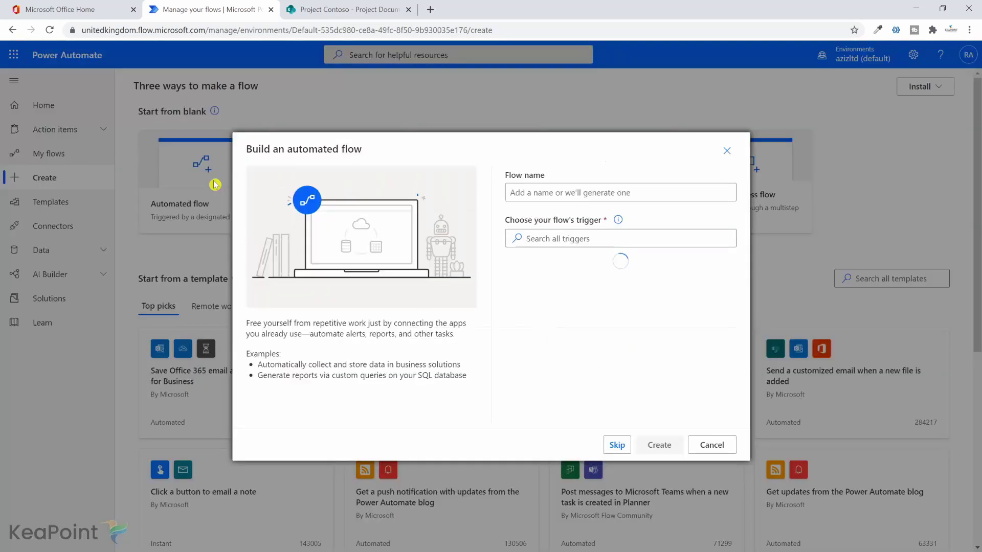
left_click(557, 190)
type("Project document approval")
left_click(582, 239)
scroll(624, 267, "down", 5)
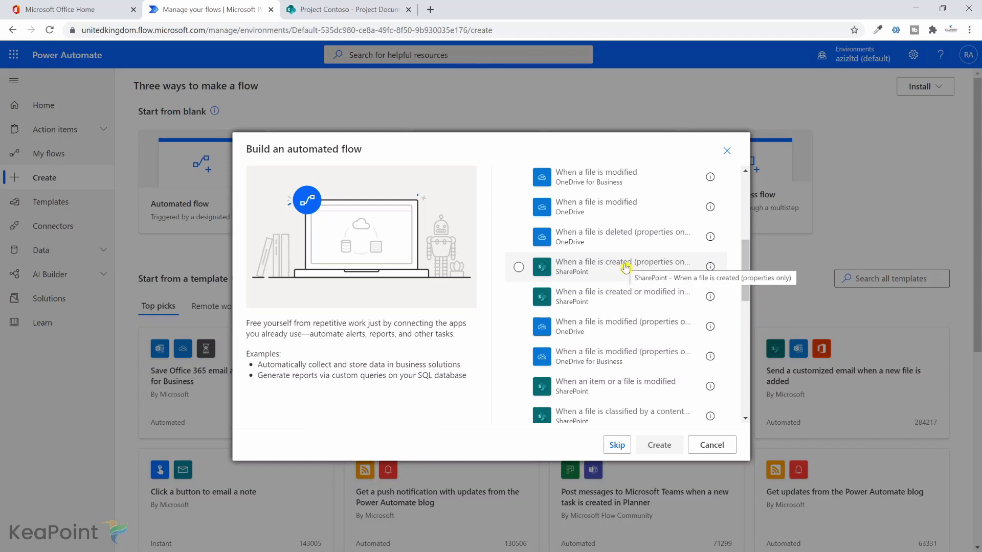
left_click(624, 267)
left_click(667, 448)
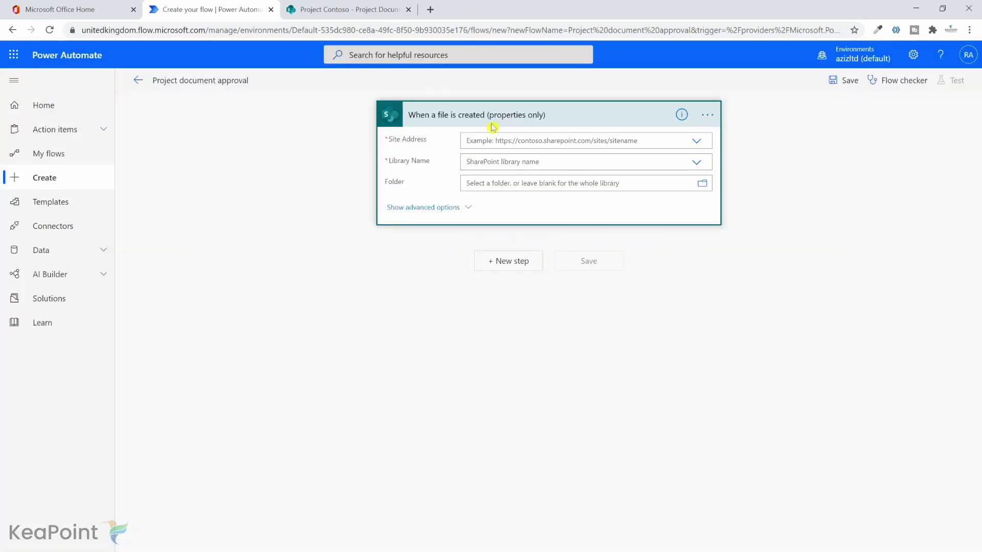
Copy the ProjectContoso site URL from SharePoint and paste it as the trigger's custom Site Address
left_click(341, 6)
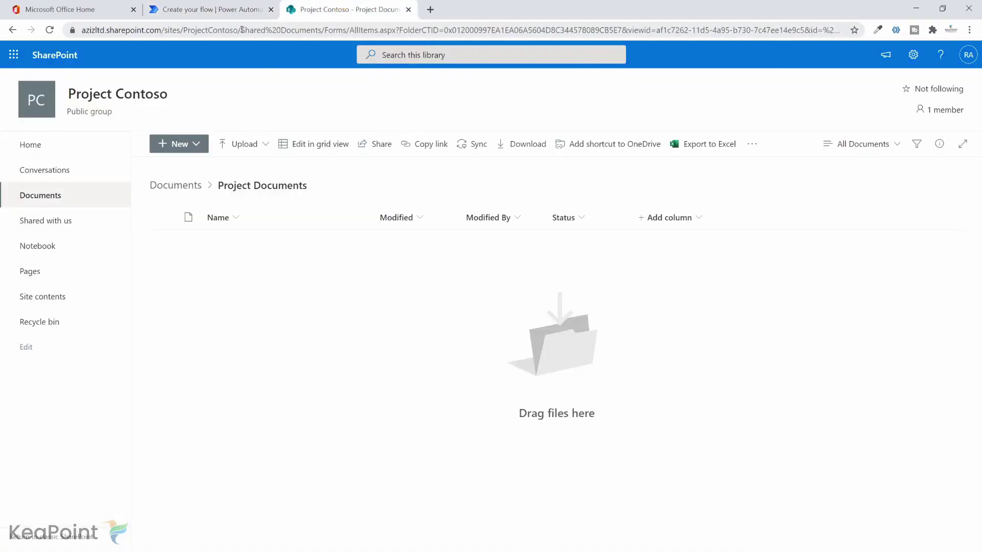
left_click_drag(240, 30, 62, 32)
key("ctrl+c")
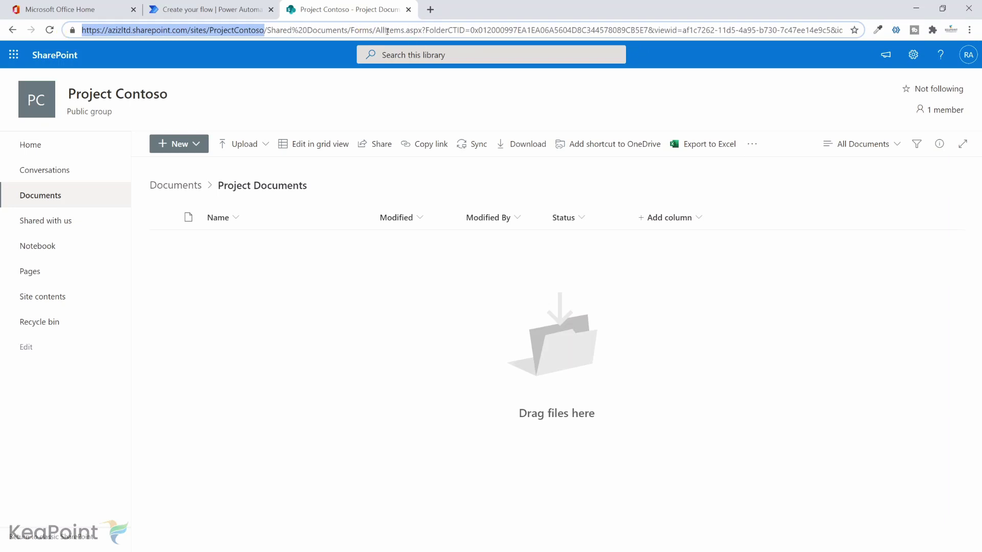
left_click(220, 9)
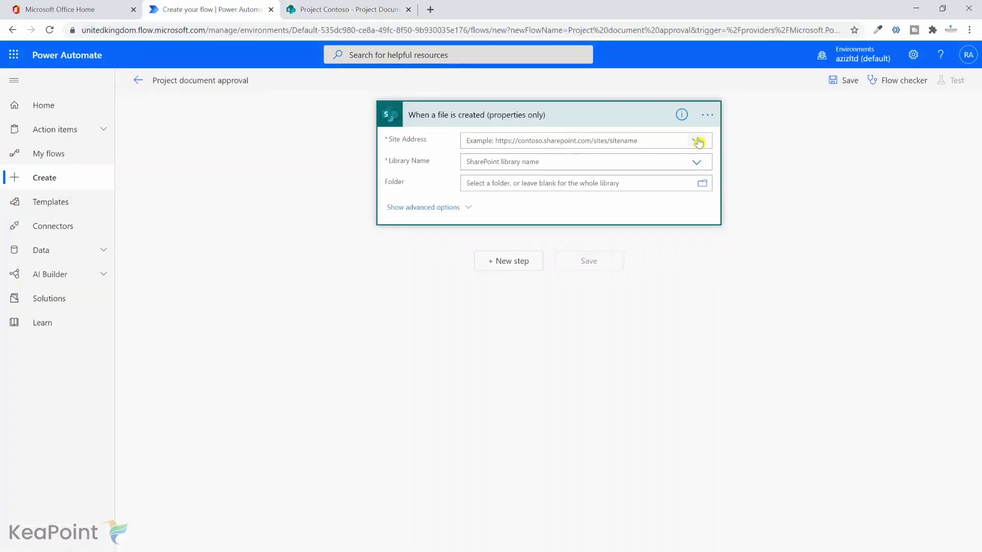
left_click(697, 140)
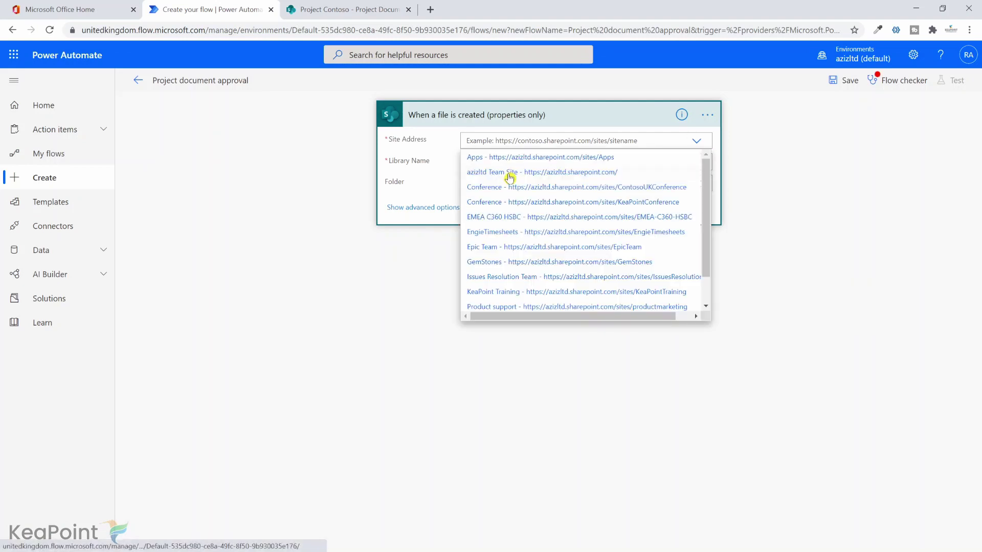
scroll(631, 266, "down", 1)
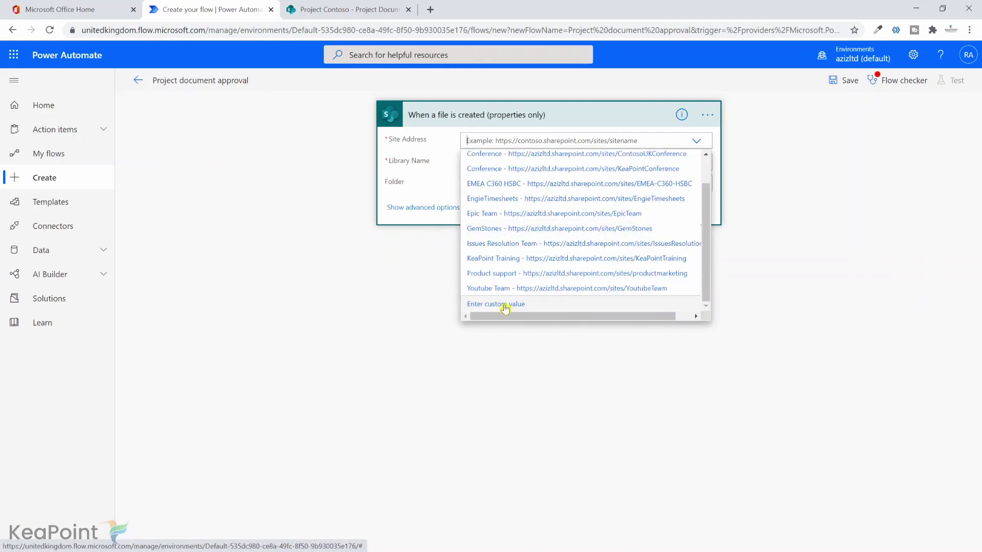
left_click(504, 306)
key("ctrl+v")
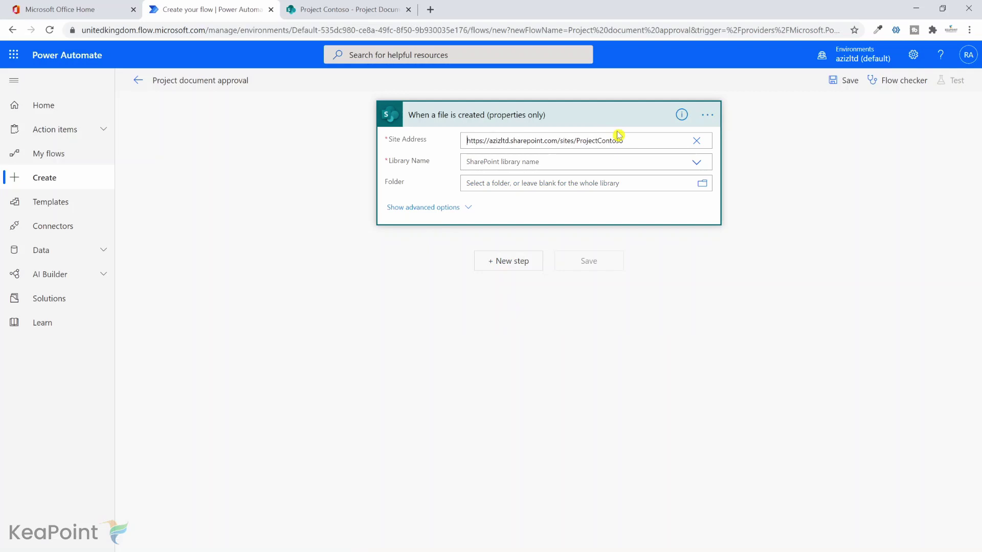
Set Library Name to Documents and folder to /Shared Documents/Project Documents
left_click(576, 158)
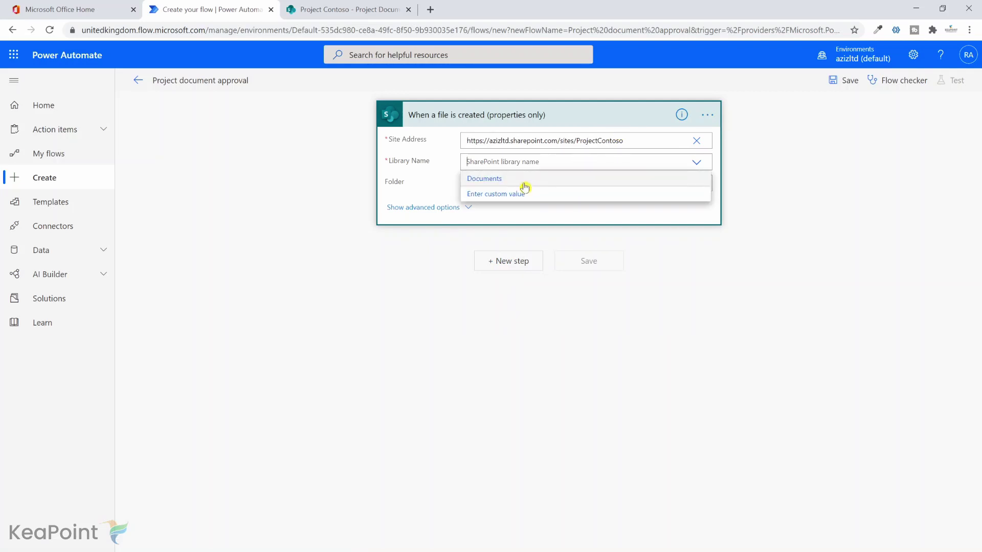
left_click(497, 182)
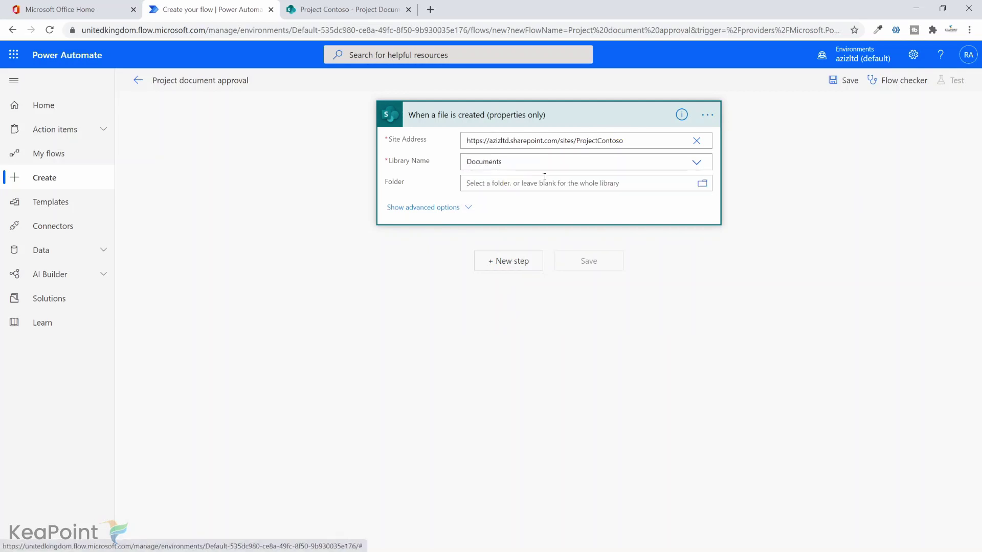
left_click(703, 186)
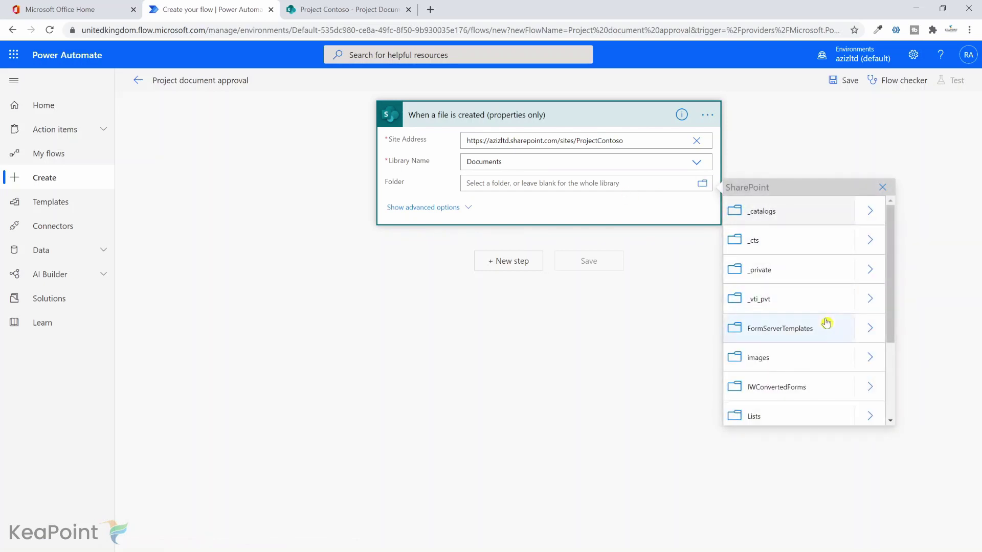
scroll(826, 322, "down", 2)
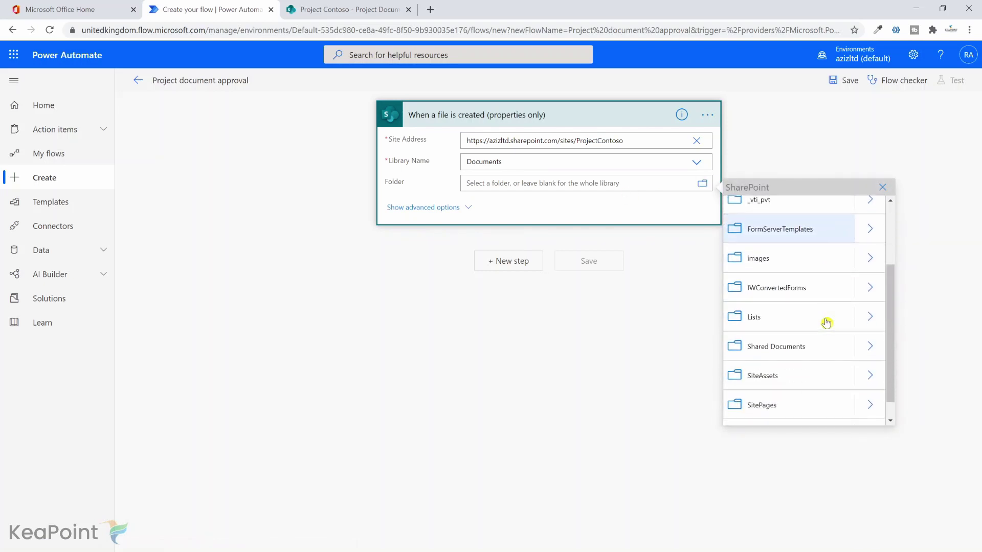
left_click(868, 348)
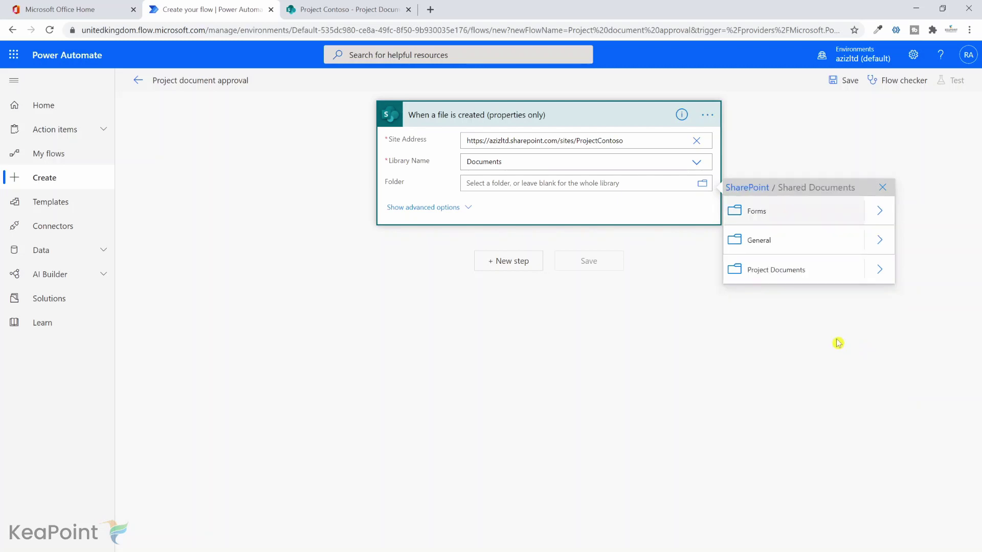
left_click(805, 276)
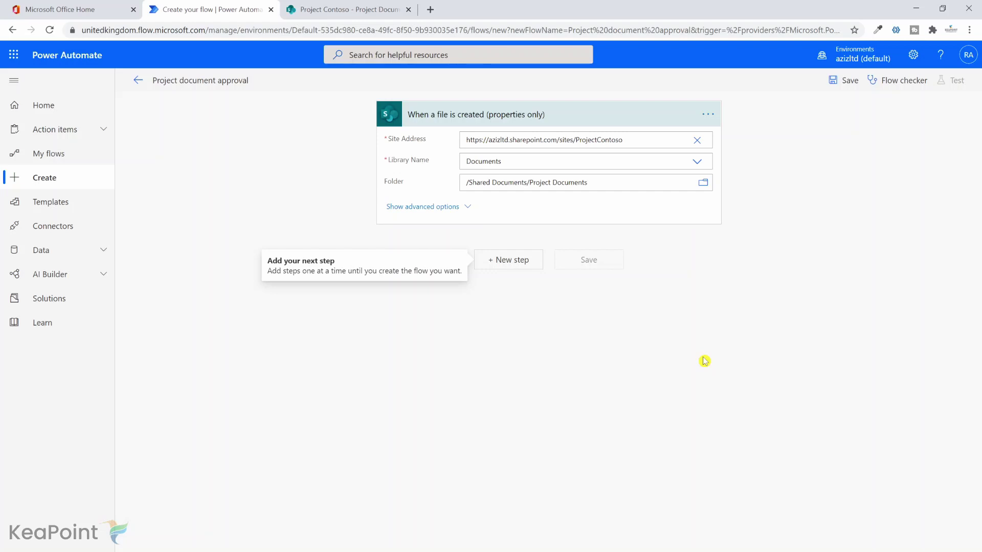
Add a Get manager (V2) step with User (UPN) set to the file's Created By Email
left_click(513, 262)
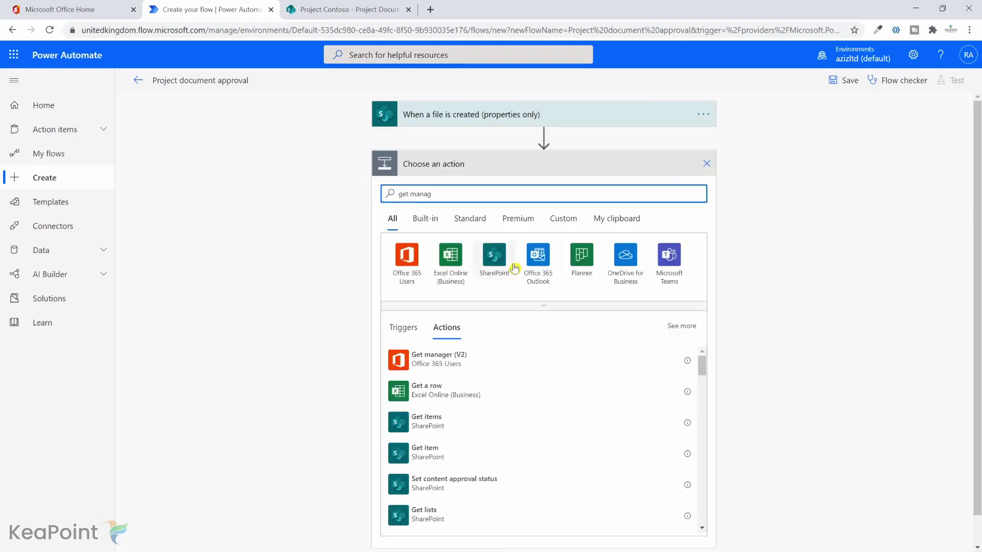
left_click(455, 357)
left_click(534, 190)
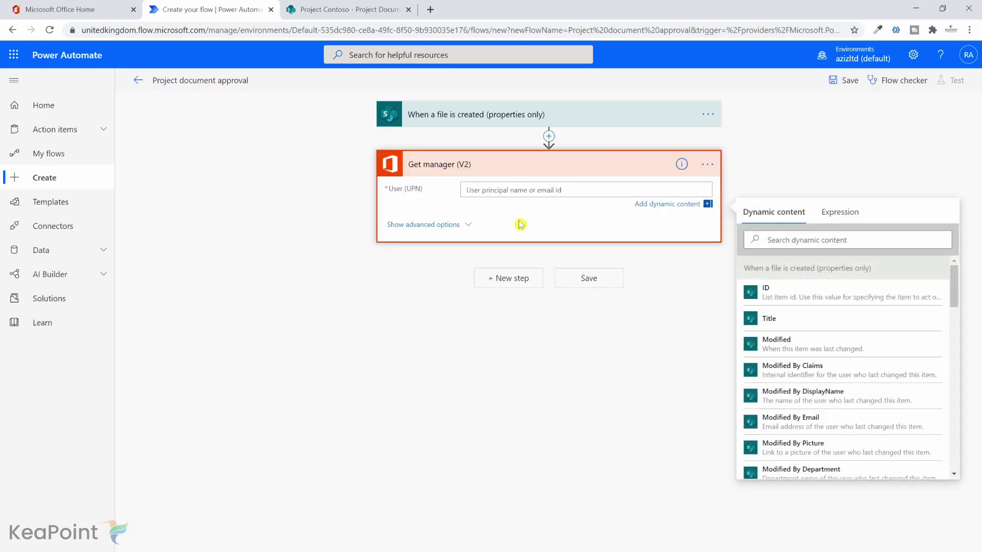
scroll(857, 349, "down", 7)
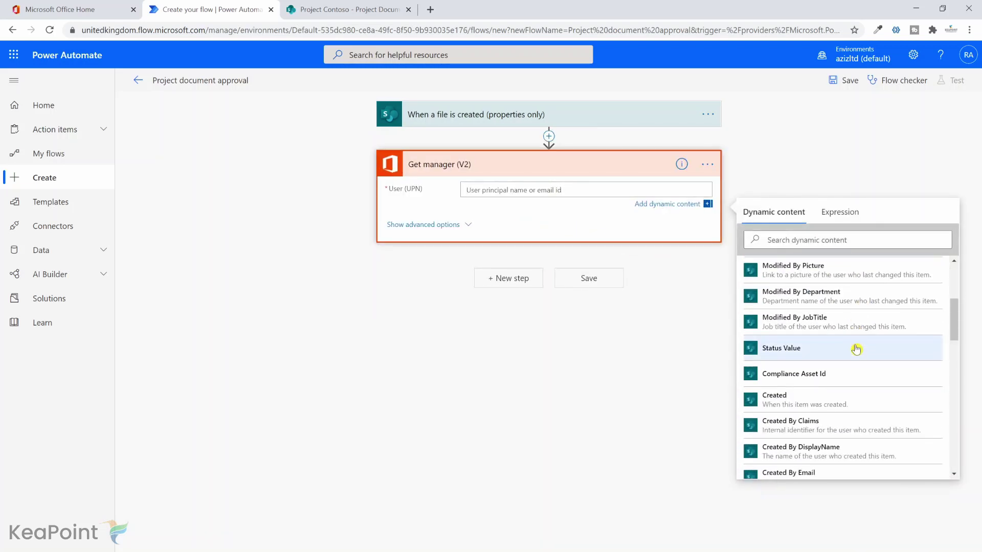
scroll(857, 349, "down", 1)
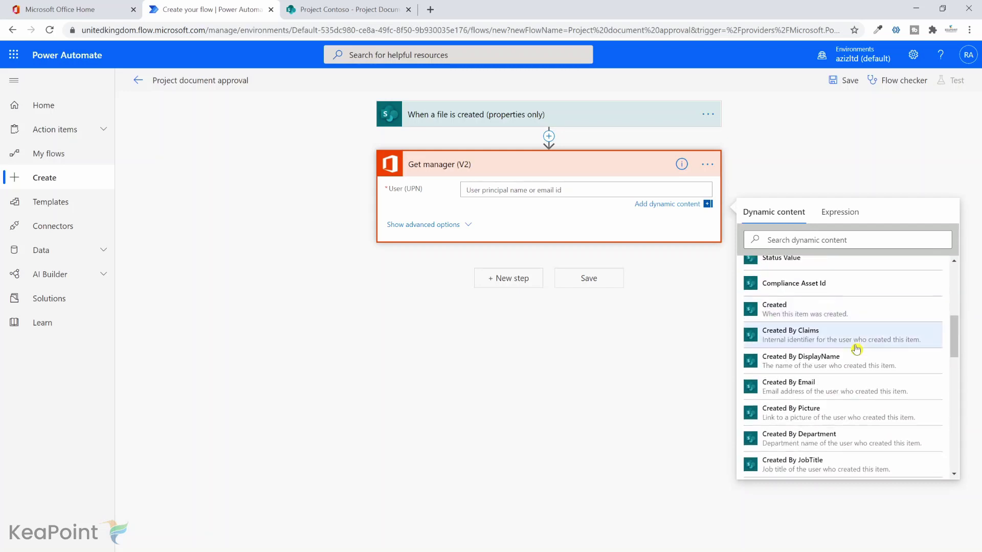
left_click(819, 393)
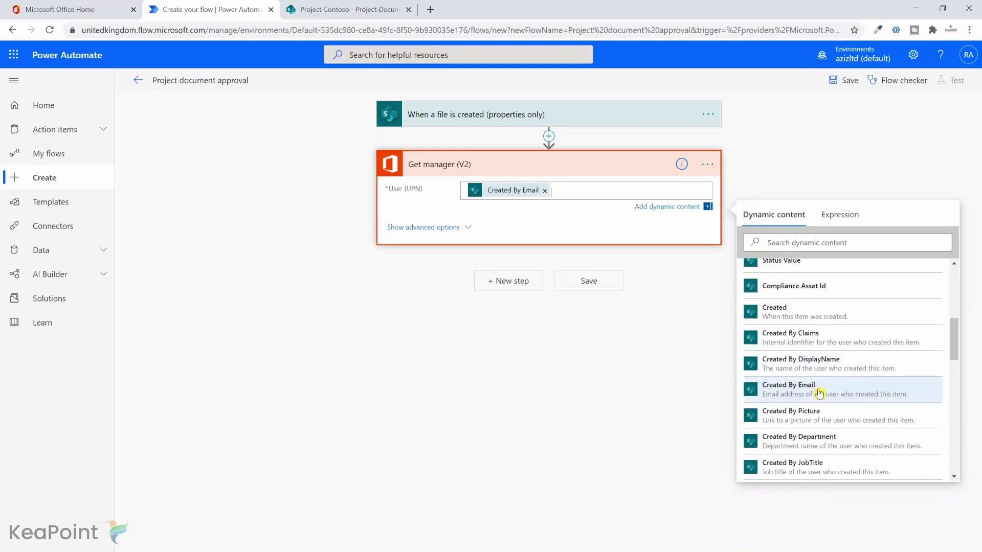
left_click(588, 379)
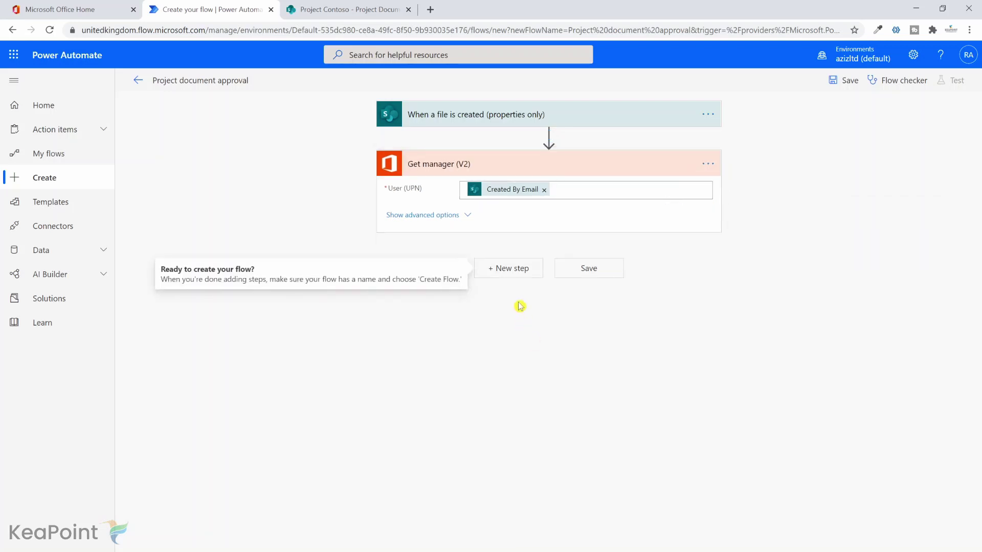
Add a Start and wait for an approval step of type Approve/Reject - First to respond
left_click(513, 270)
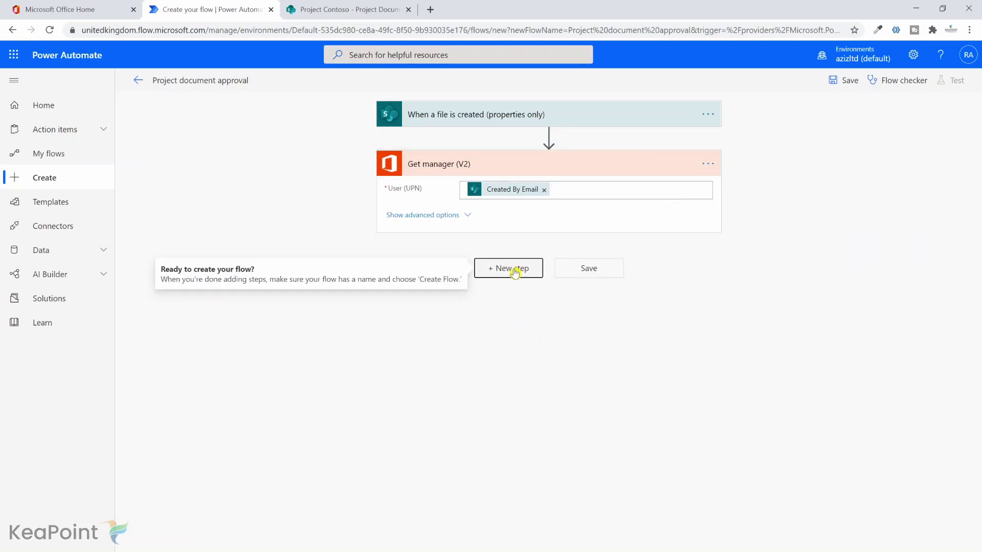
type("approval")
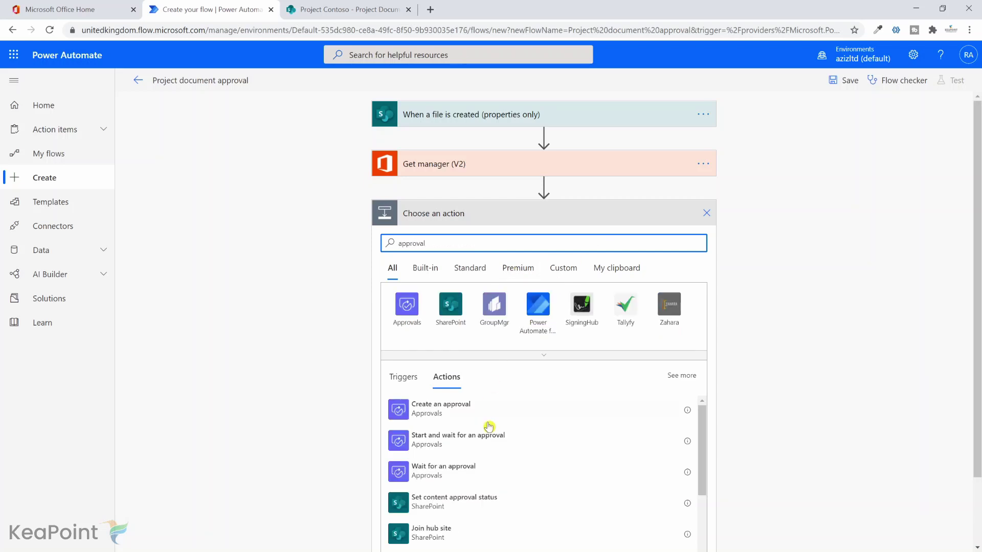
left_click(482, 443)
left_click(694, 245)
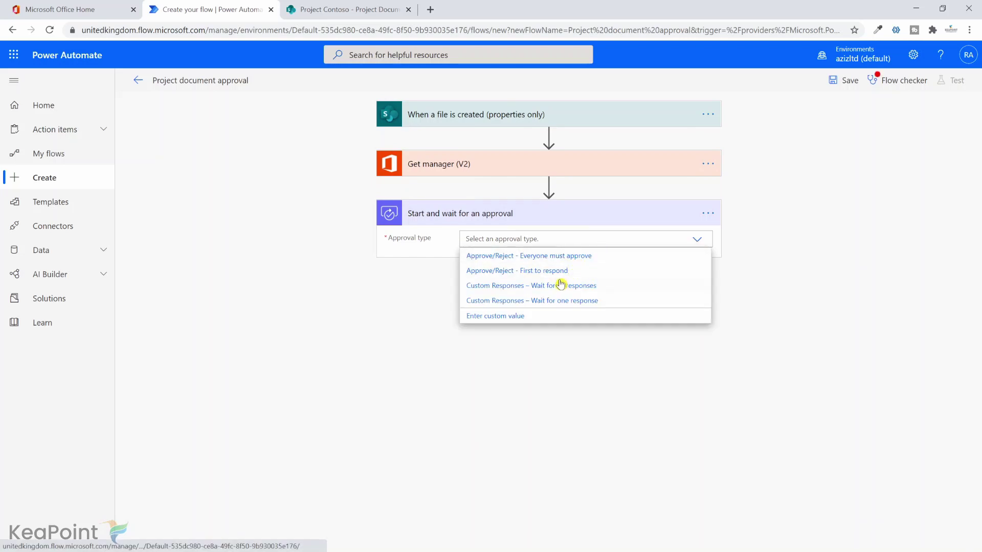
left_click(566, 274)
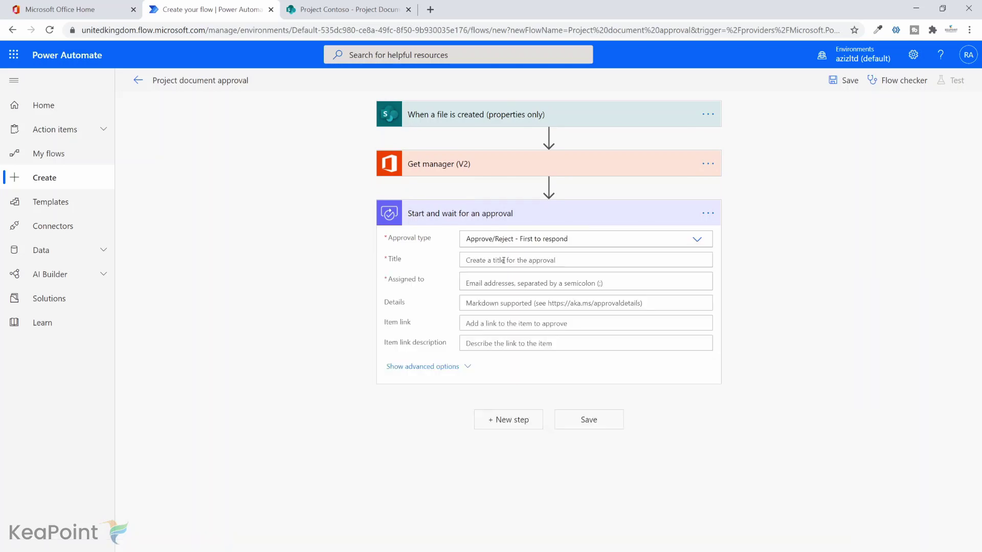
Title the approval 'document approval' and assign it to the manager's Mail
left_click(503, 260)
type("document approval")
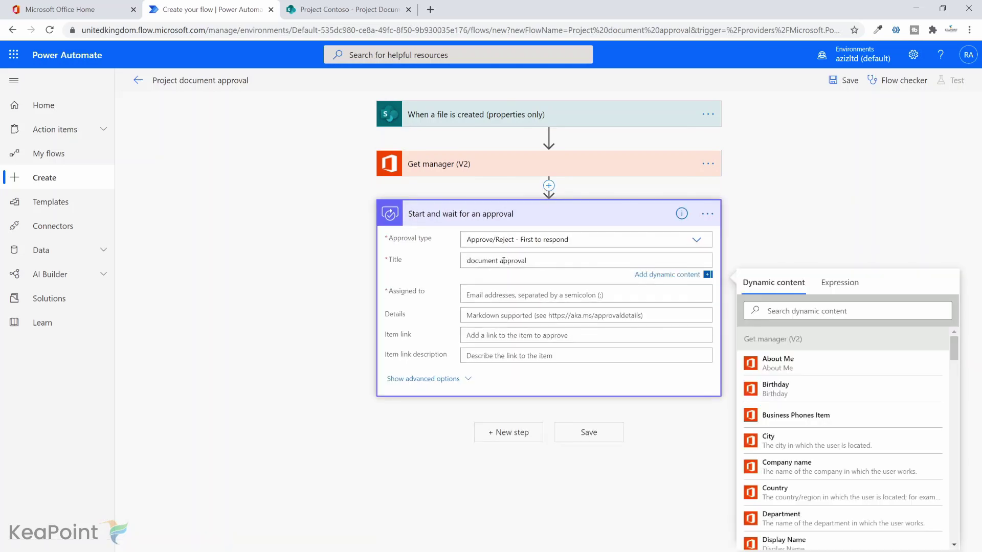
left_click(519, 290)
scroll(829, 432, "down", 3)
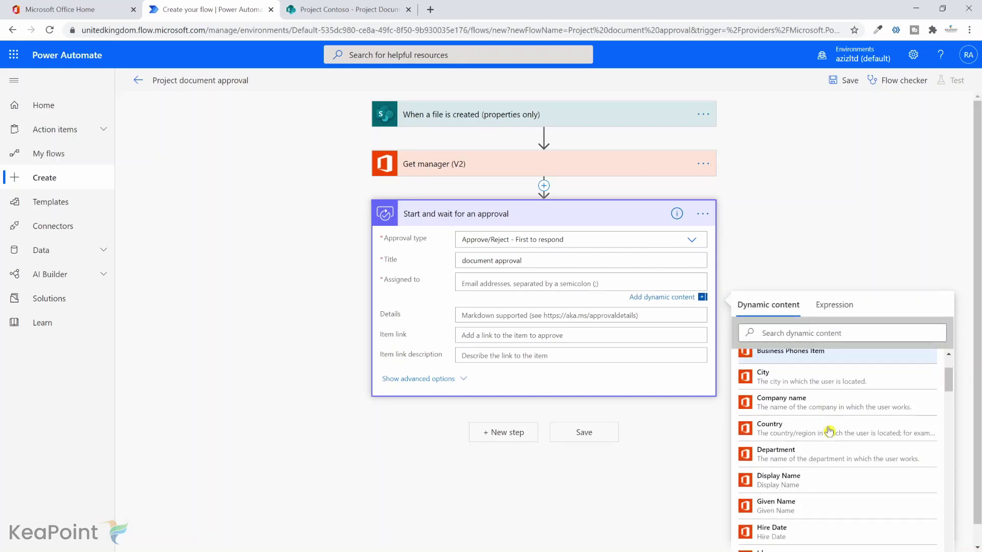
scroll(829, 432, "down", 3)
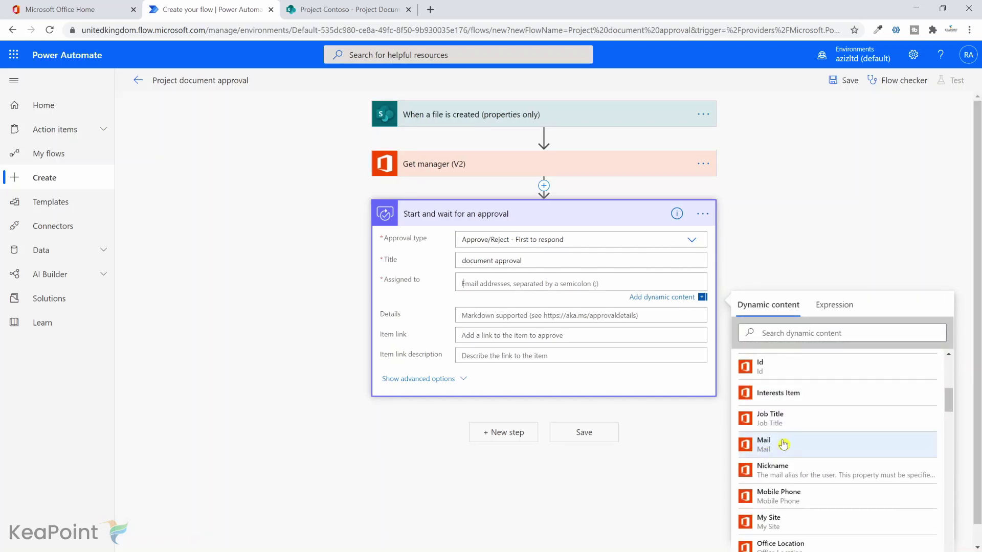
left_click(783, 444)
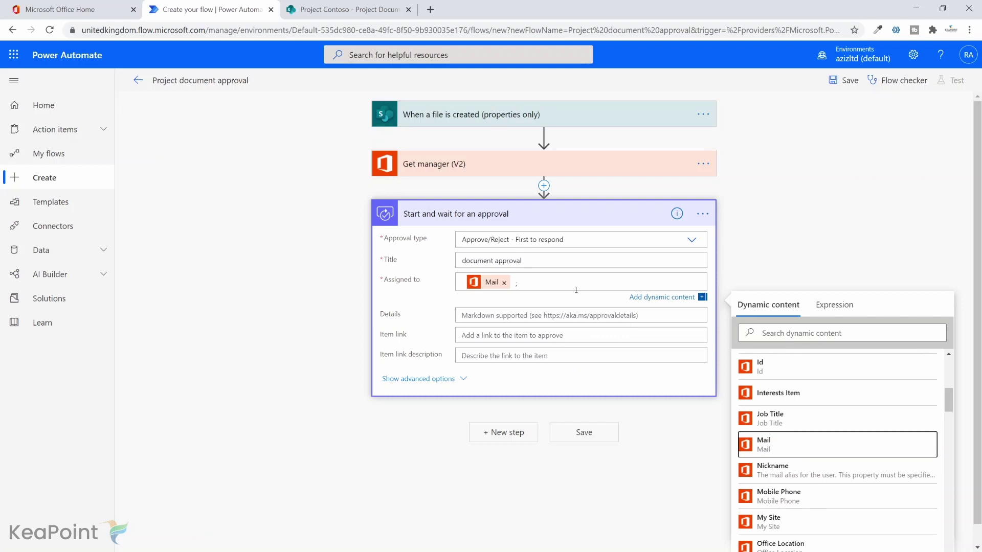
Set Details to 'Please approve this document' and Item link to Link to item
left_click(509, 314)
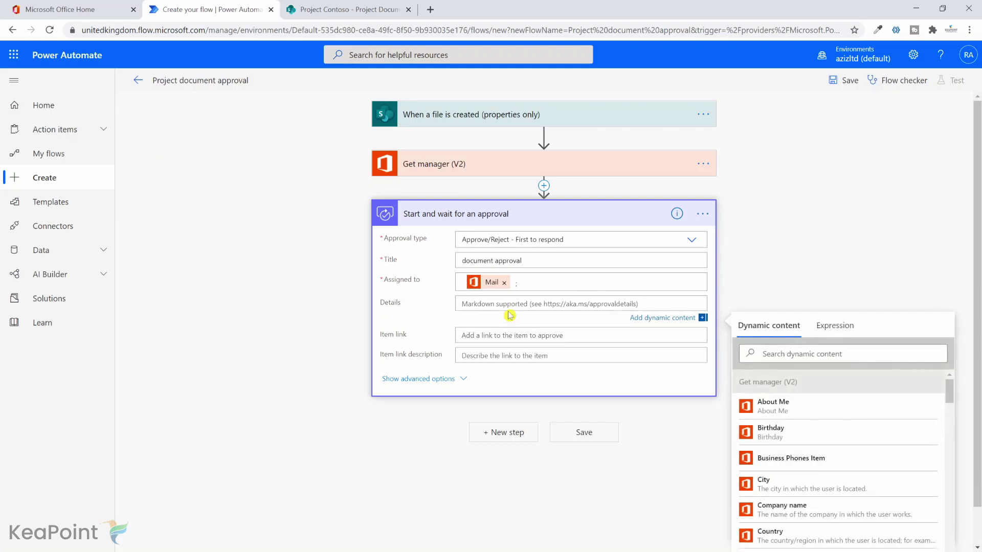
type("Please approve this document")
left_click(546, 327)
left_click(796, 373)
type("lin")
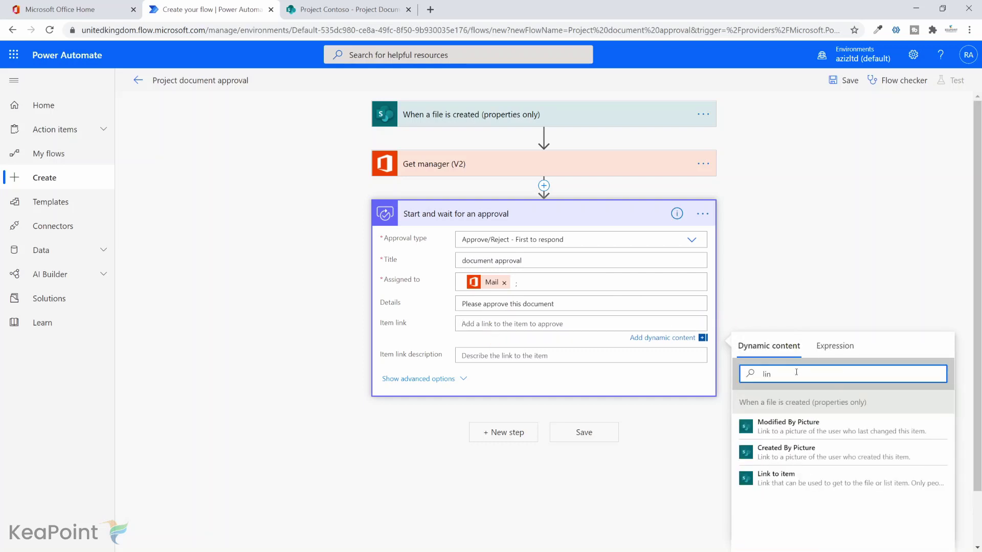
left_click(808, 483)
Set Item link description to the file Name, then check the SharePoint Project Documents library
left_click(526, 361)
left_click(776, 397)
type("name")
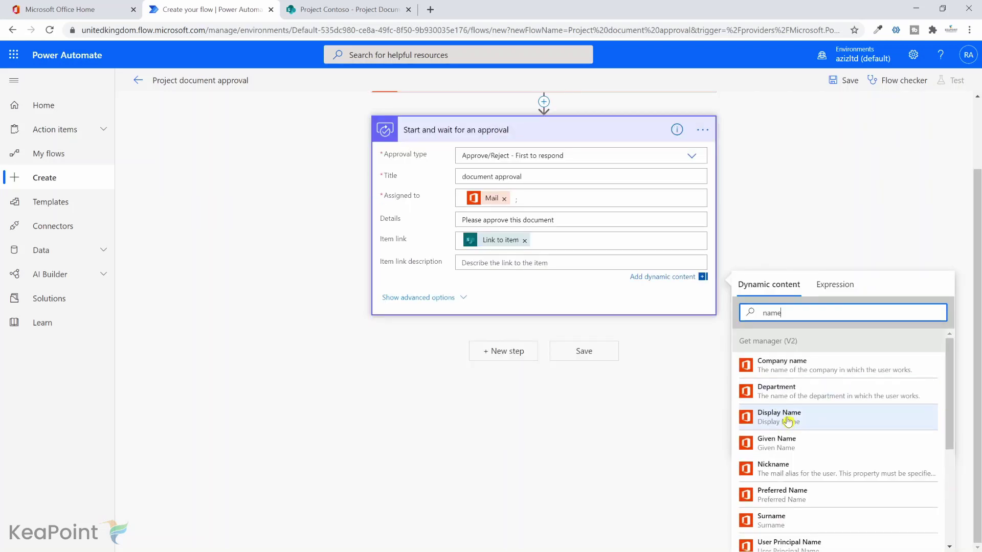
scroll(791, 412, "down", 3)
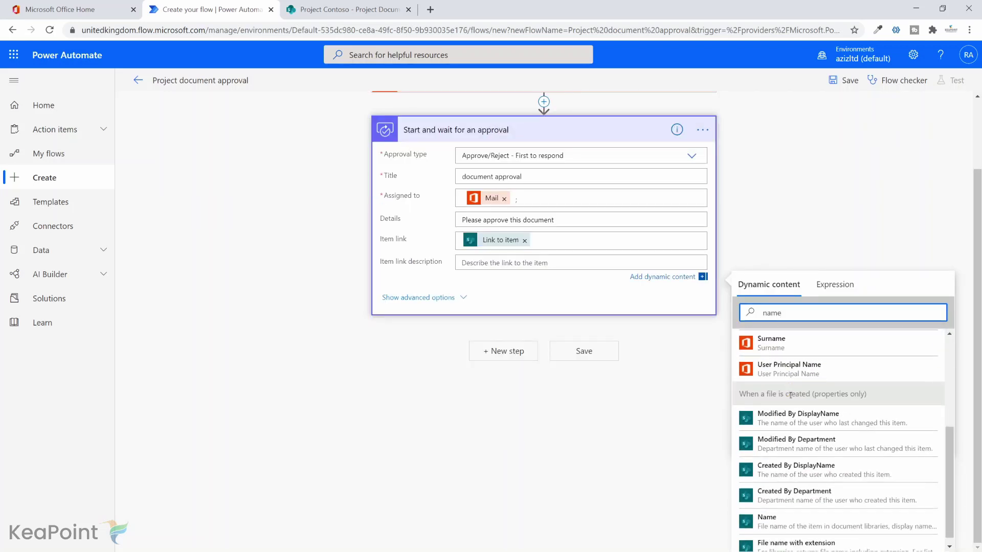
left_click(792, 512)
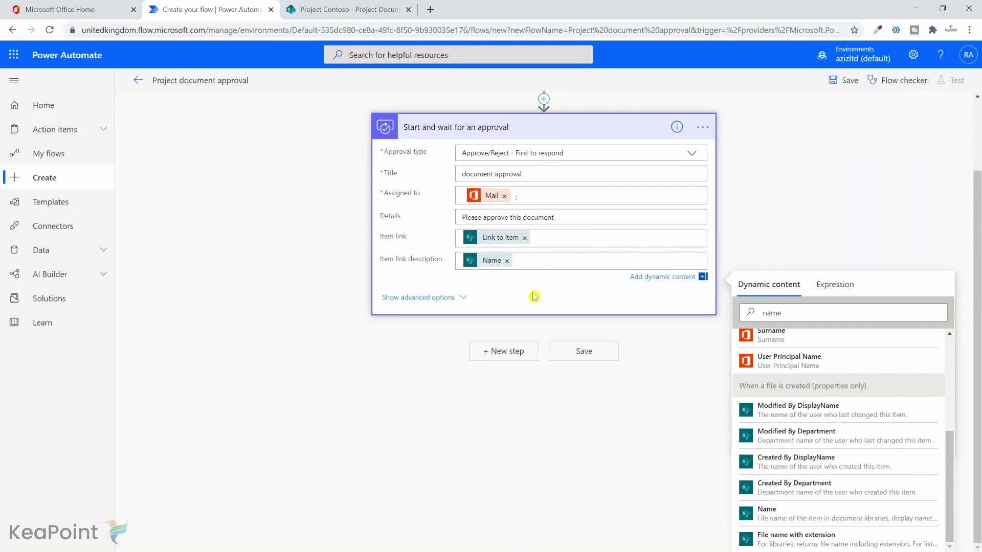
left_click(643, 401)
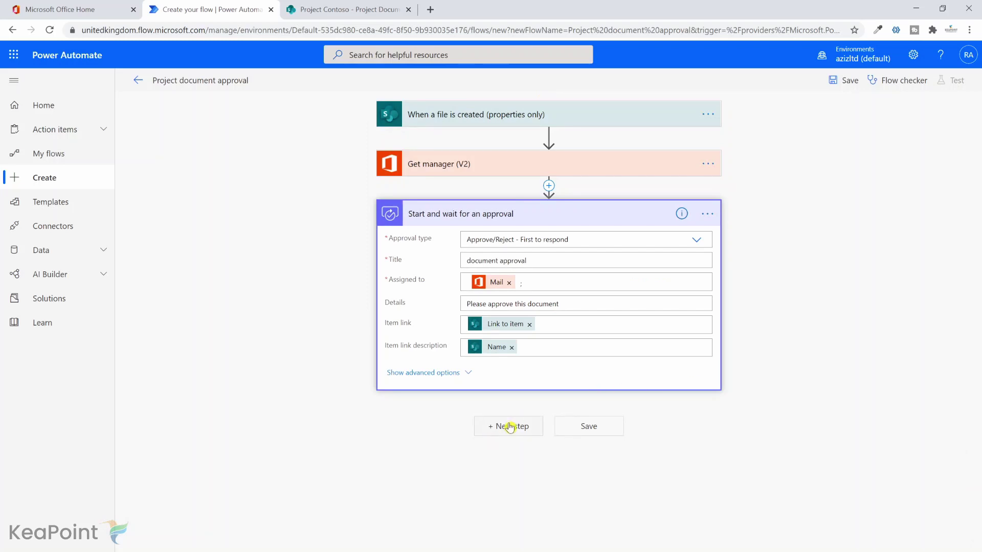
left_click(357, 9)
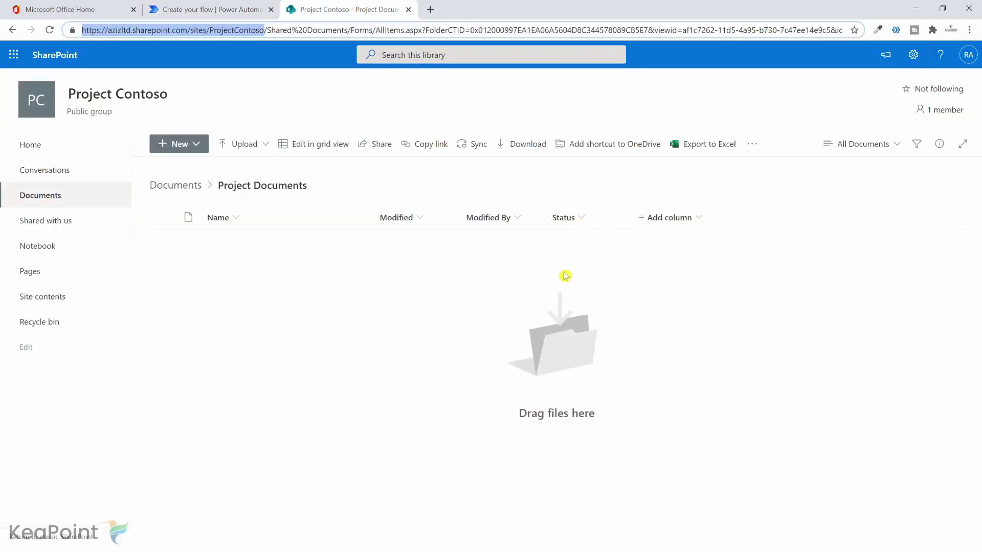
Add a Condition after the approval that checks whether Outcome is equal to 'Approve'
left_click(183, 7)
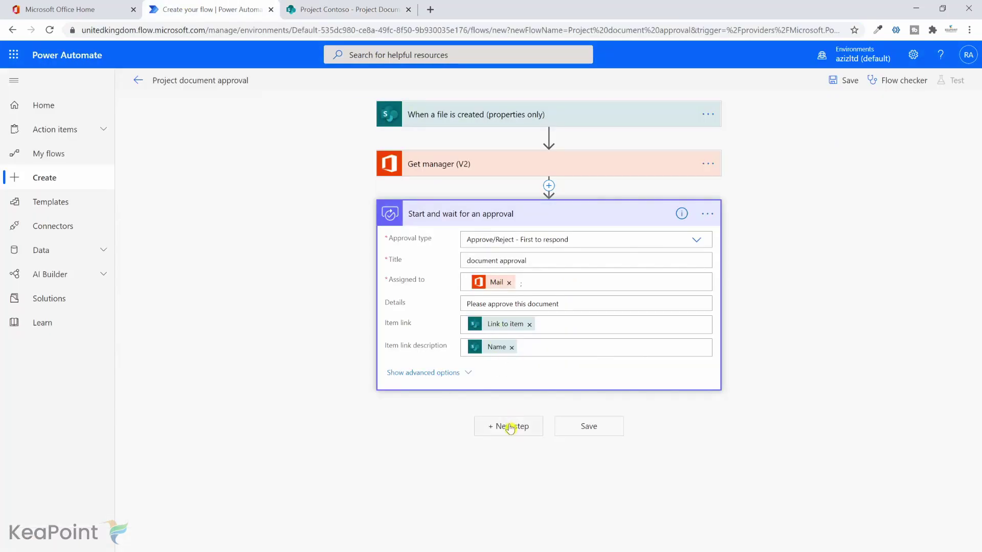
left_click(510, 428)
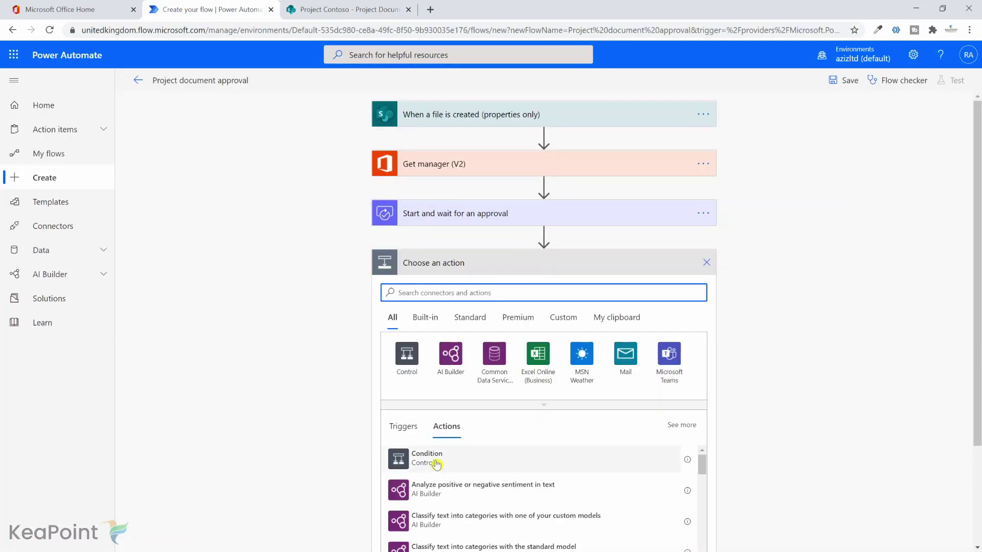
left_click(434, 462)
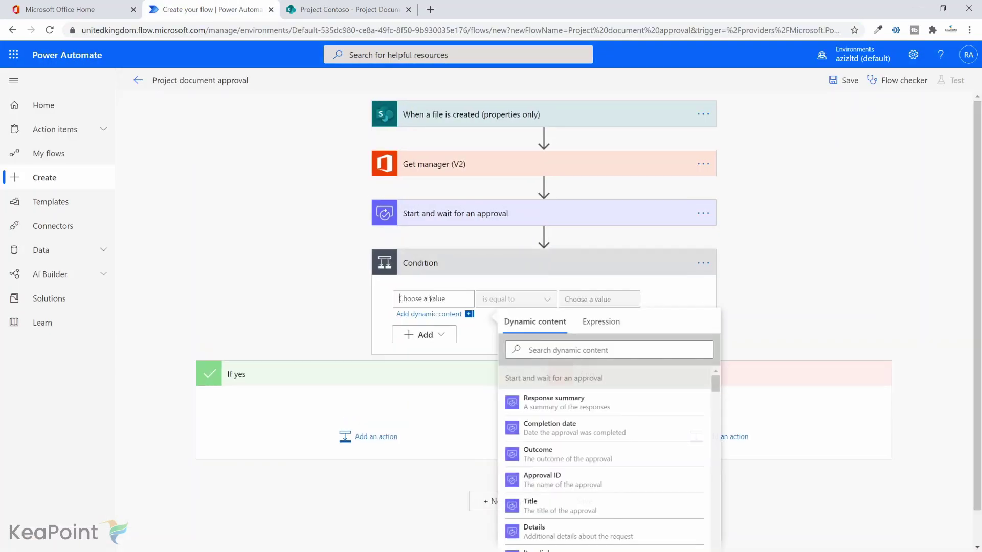
left_click(554, 350)
type("out")
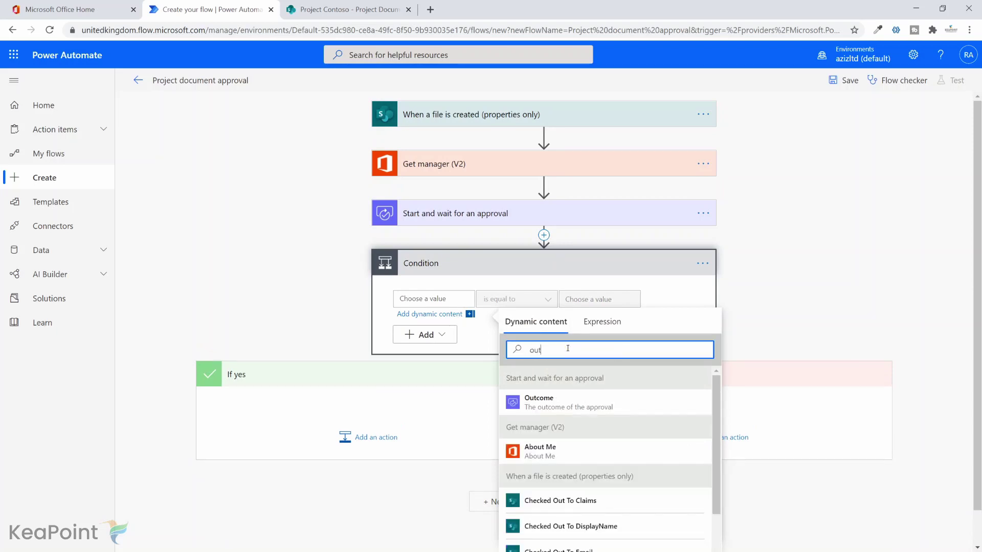
left_click(572, 404)
left_click(586, 299)
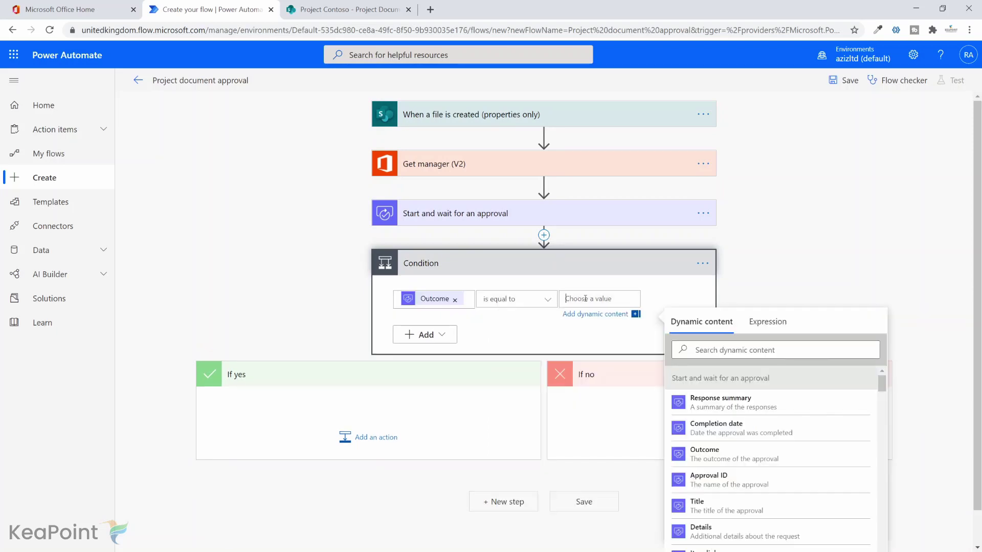
type("Approve")
left_click(601, 409)
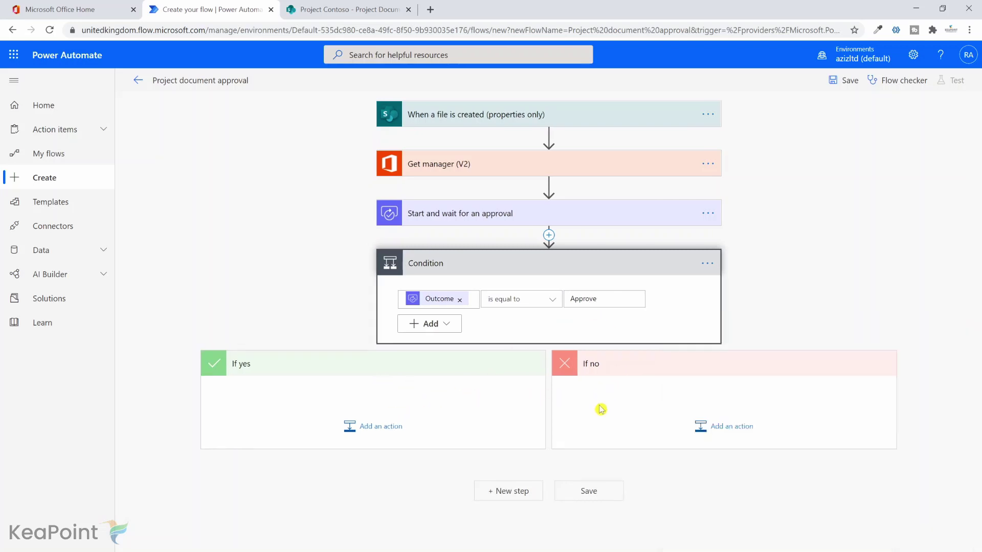
Add a SharePoint Update file properties action under If yes, targeting ProjectContoso's Documents library
left_click(389, 433)
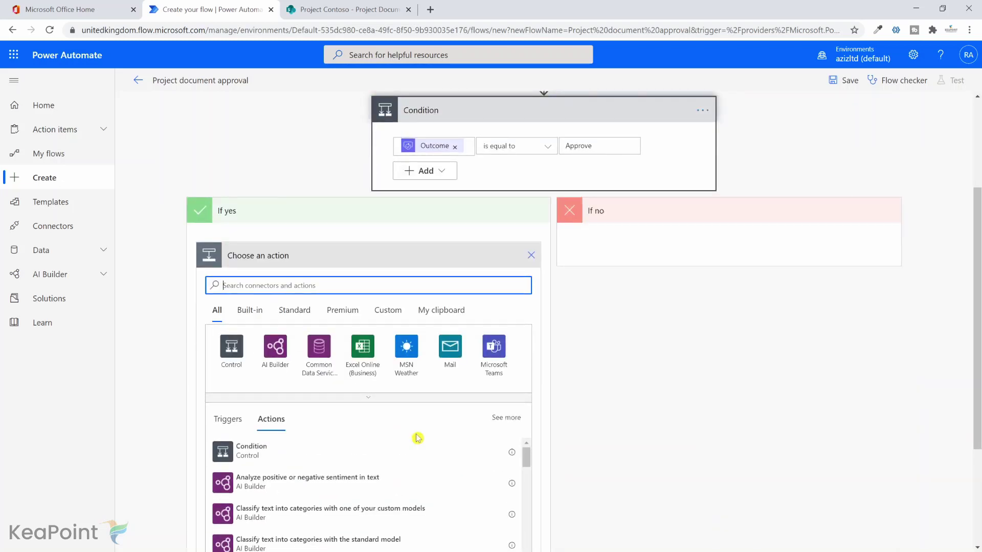
type("update file")
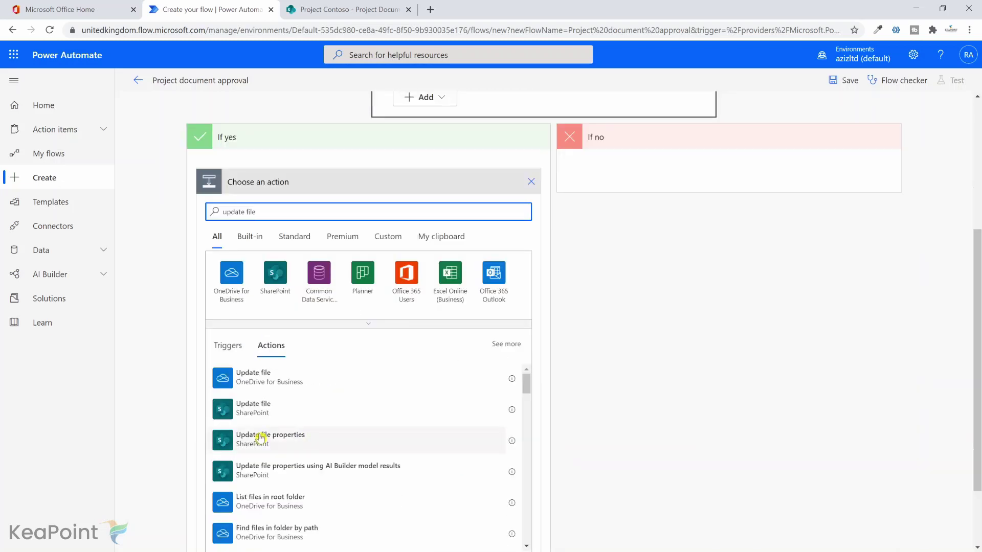
left_click(292, 441)
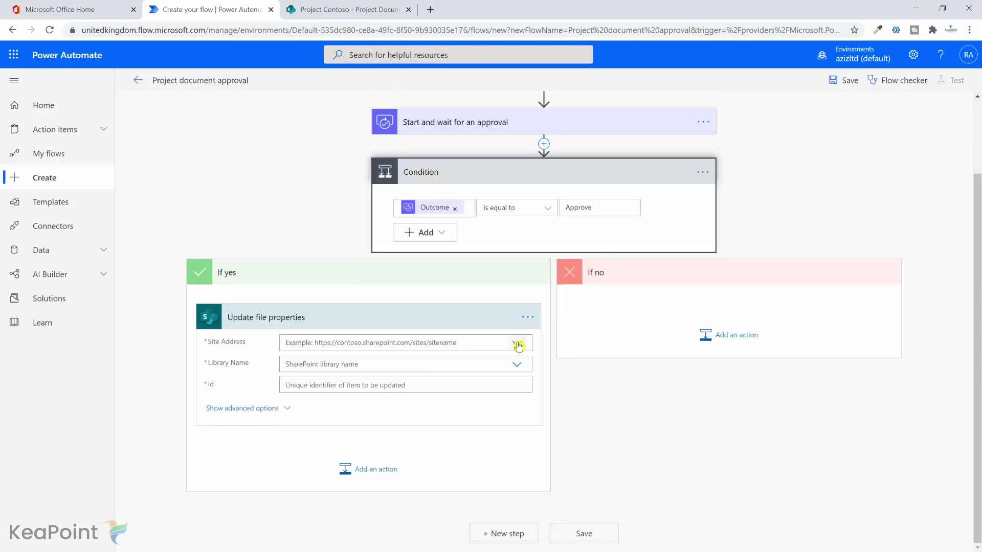
left_click(518, 344)
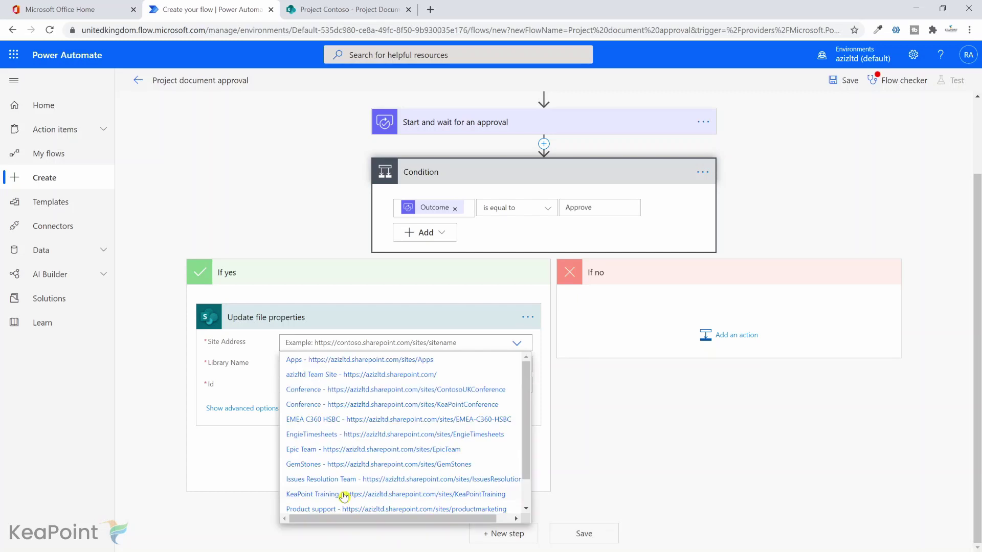
scroll(344, 496, "down", 1)
left_click(315, 506)
type("https://aziztld.sharepoint.com/sites/ProjectContoso")
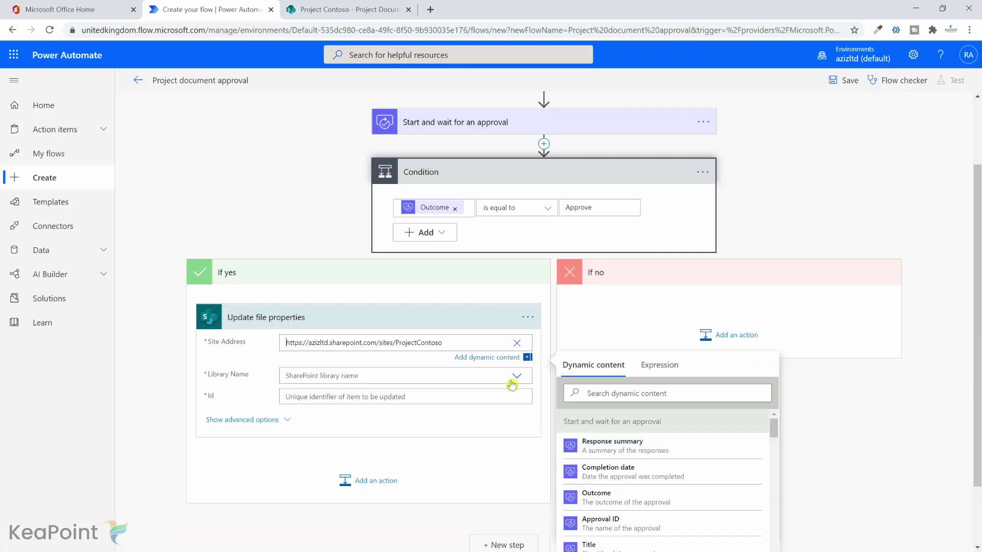
left_click(514, 378)
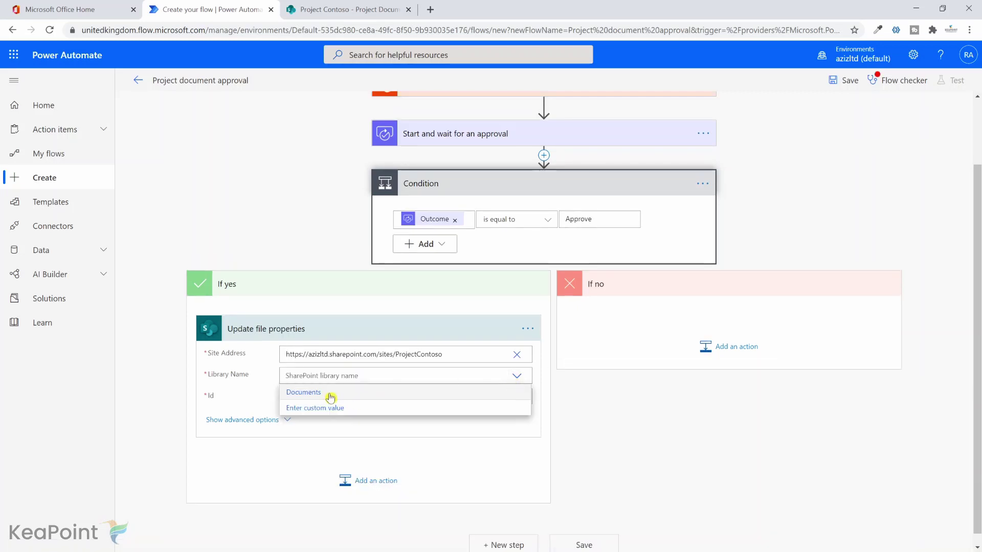
left_click(330, 394)
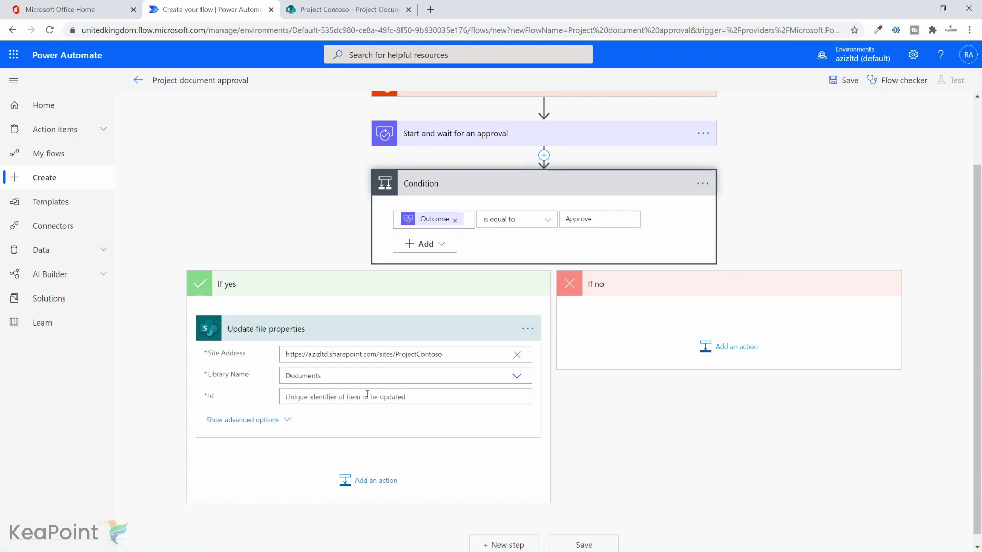
Set the file Id to the trigger's ID and the Status Value to Approved
left_click(367, 395)
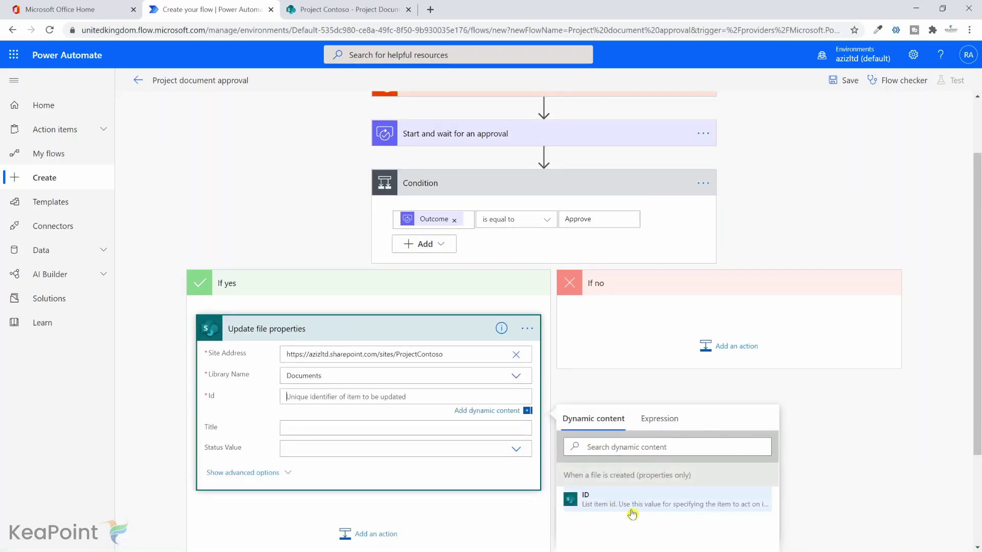
scroll(687, 323, "up", 2)
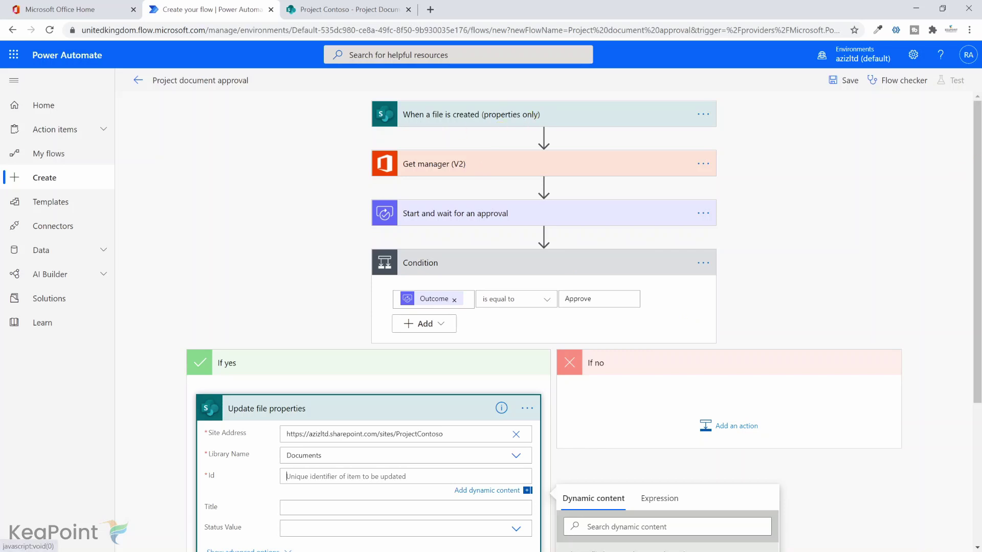
scroll(603, 424, "down", 2)
left_click(603, 425)
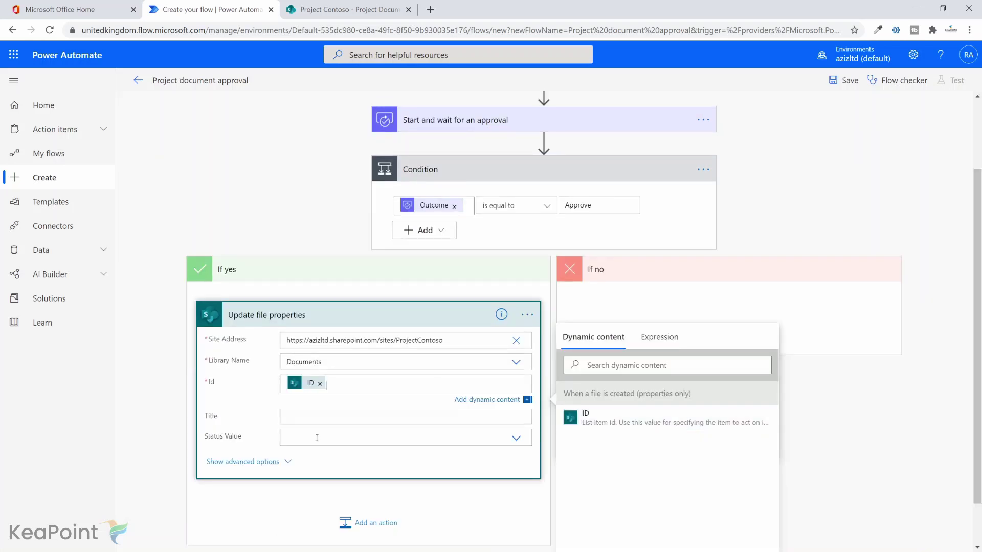
left_click(516, 440)
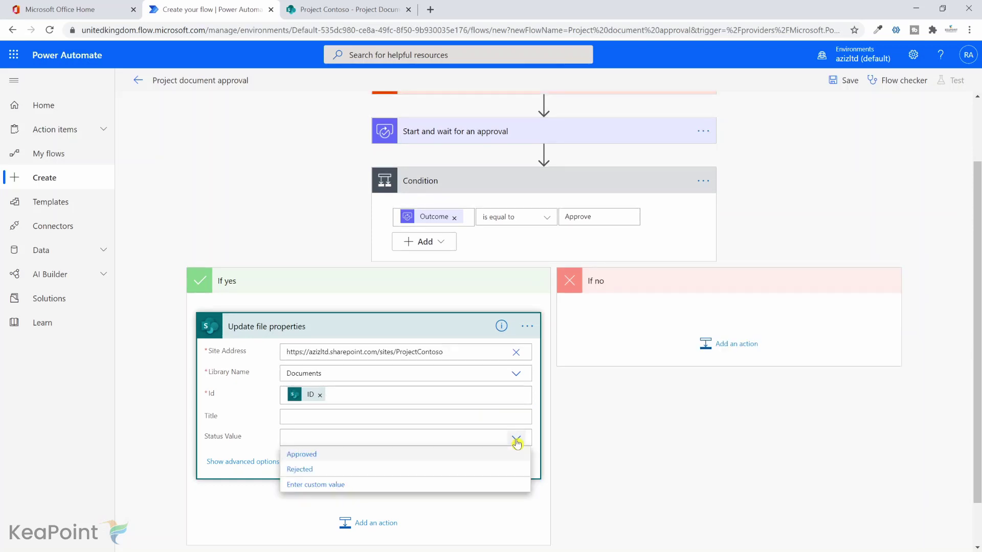
left_click(323, 455)
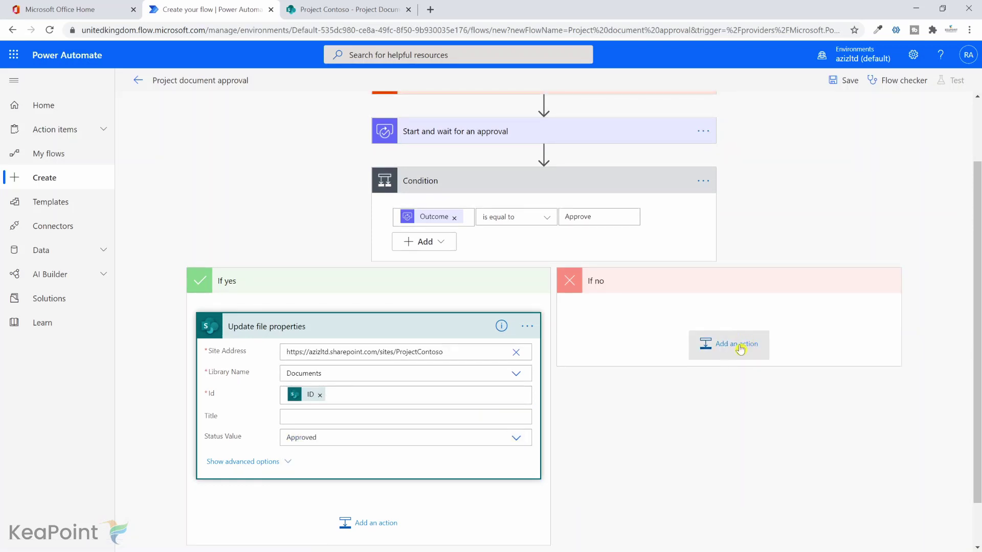
Add Update file properties under If no, targeting ProjectContoso's Documents library
left_click(740, 350)
type("update fil")
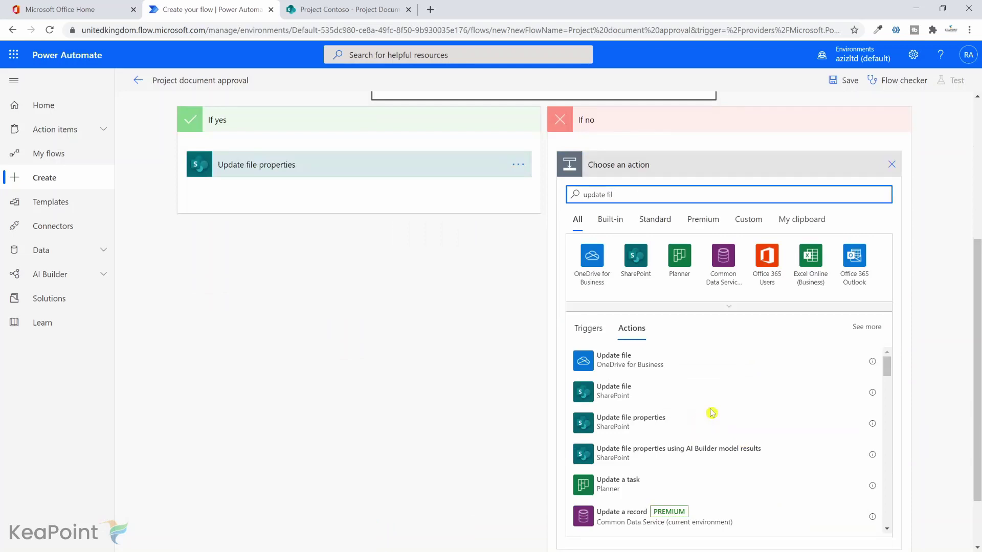
left_click(642, 427)
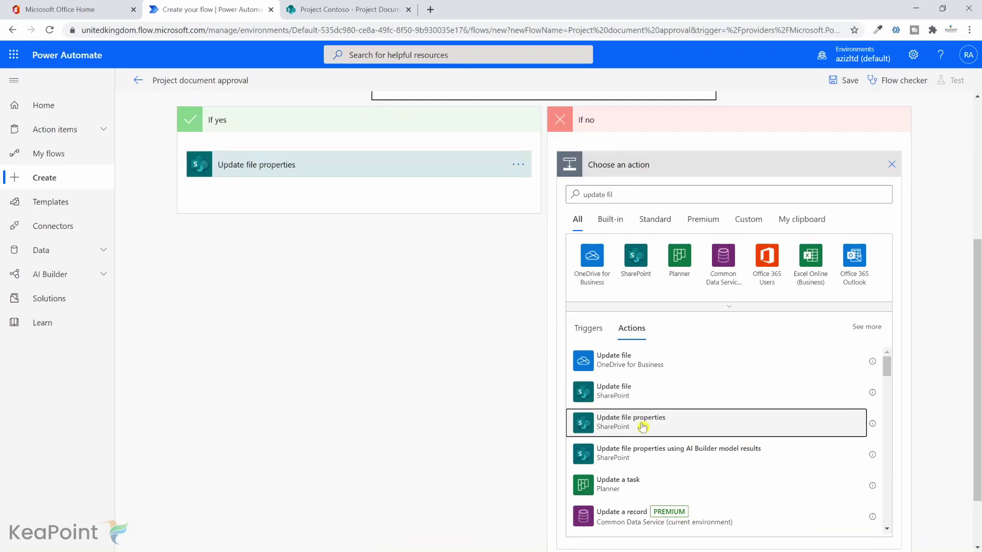
scroll(714, 479, "down", 2)
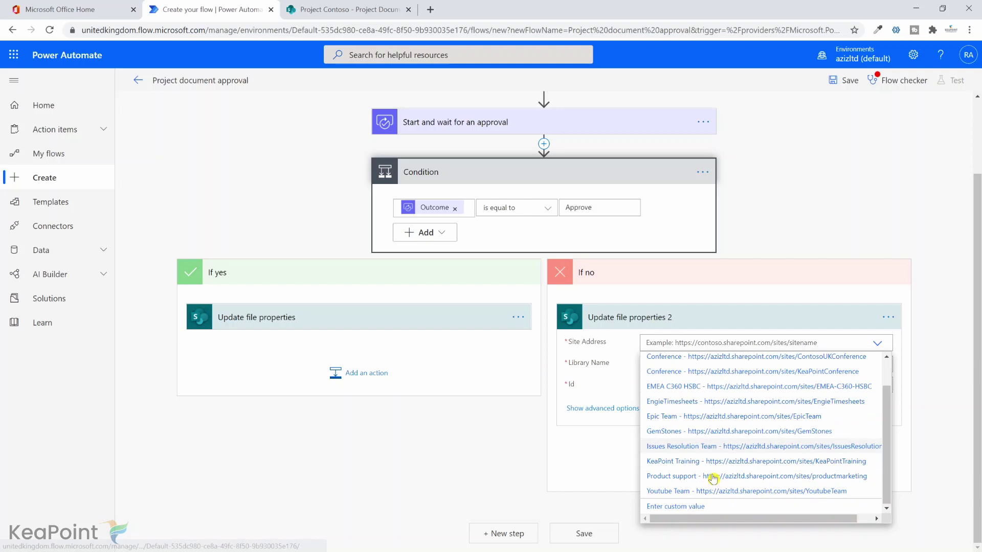
left_click(695, 508)
type("https://aziztld.sharepoint.com/sites/ProjectContoso")
left_click(687, 365)
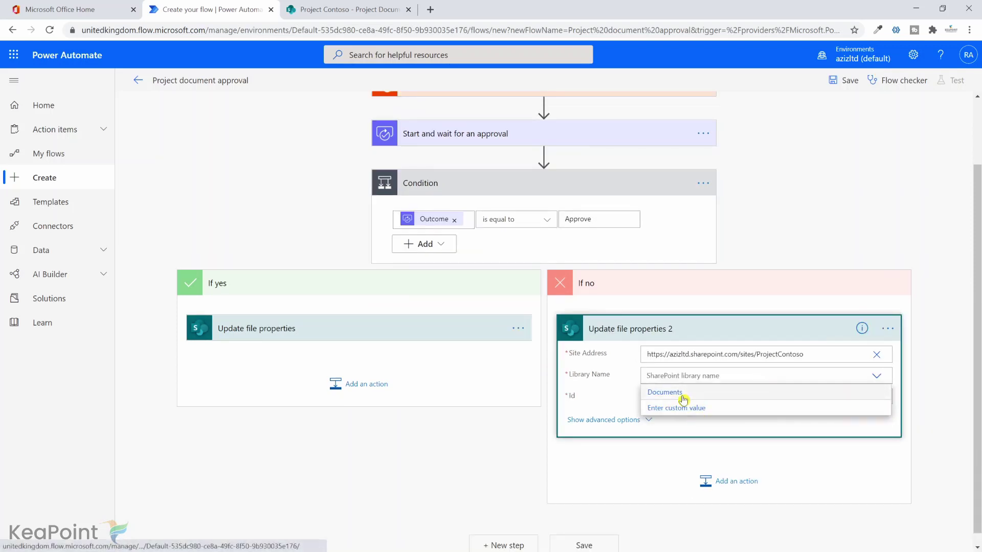
left_click(697, 392)
Set its Id to the created file's ID and Status Value to Rejected, then collapse the card
left_click(702, 395)
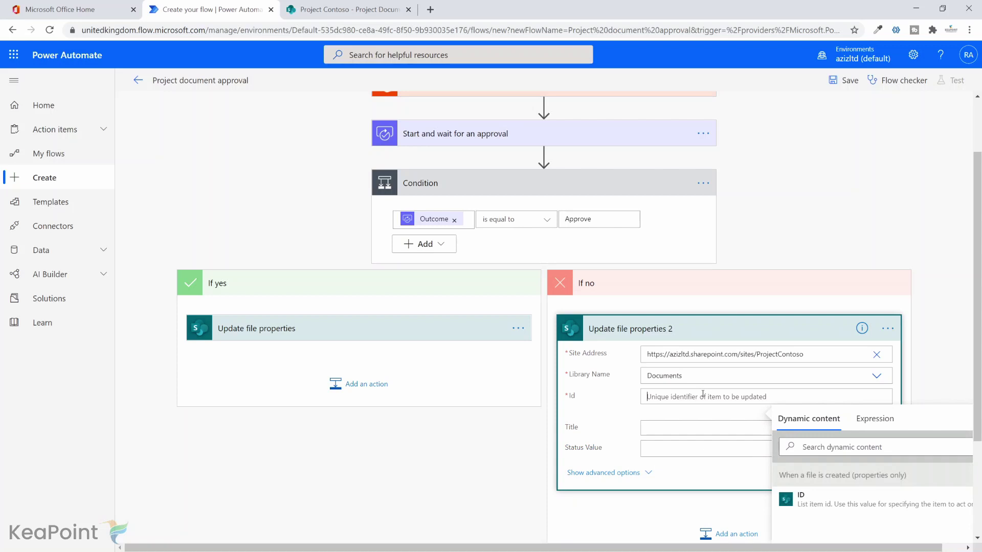
left_click(835, 505)
left_click(877, 455)
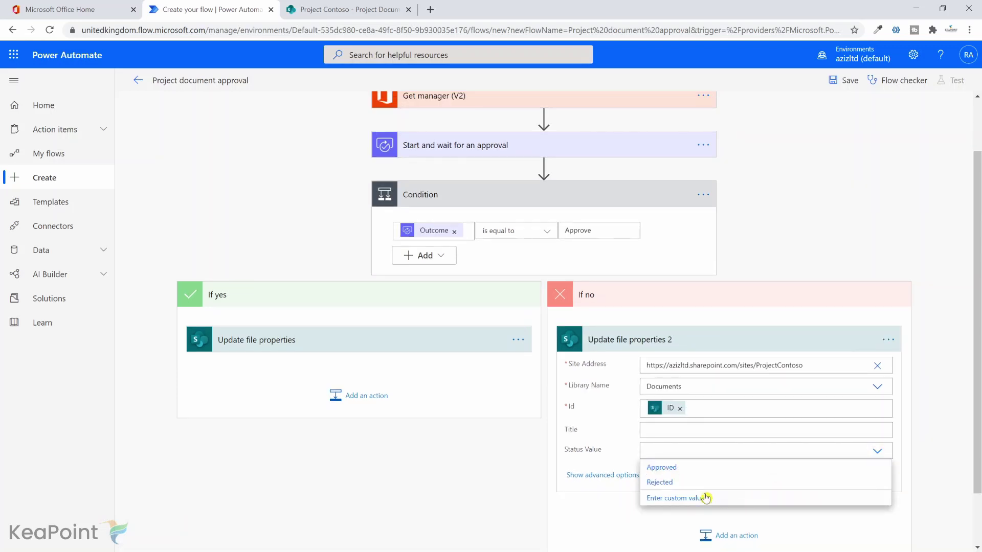
left_click(682, 485)
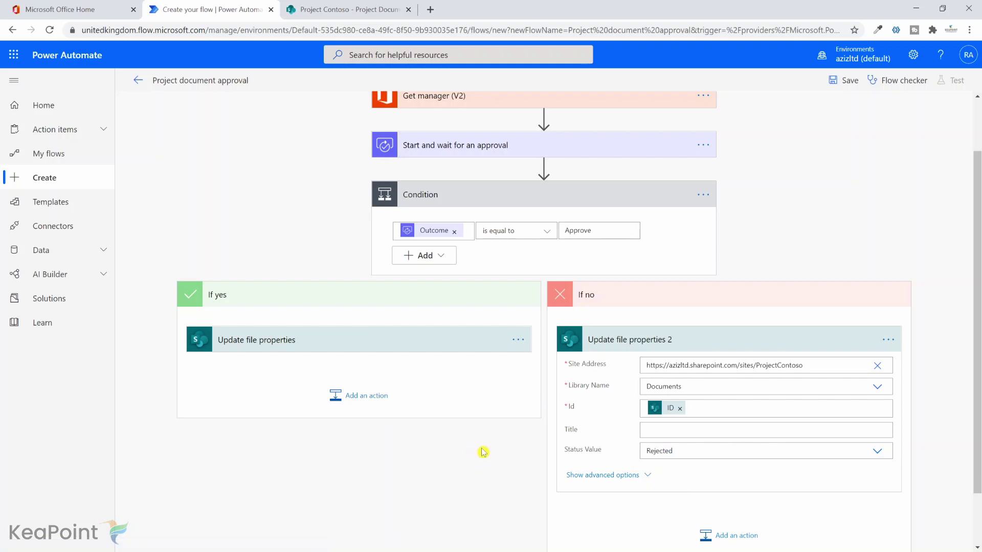
left_click(634, 339)
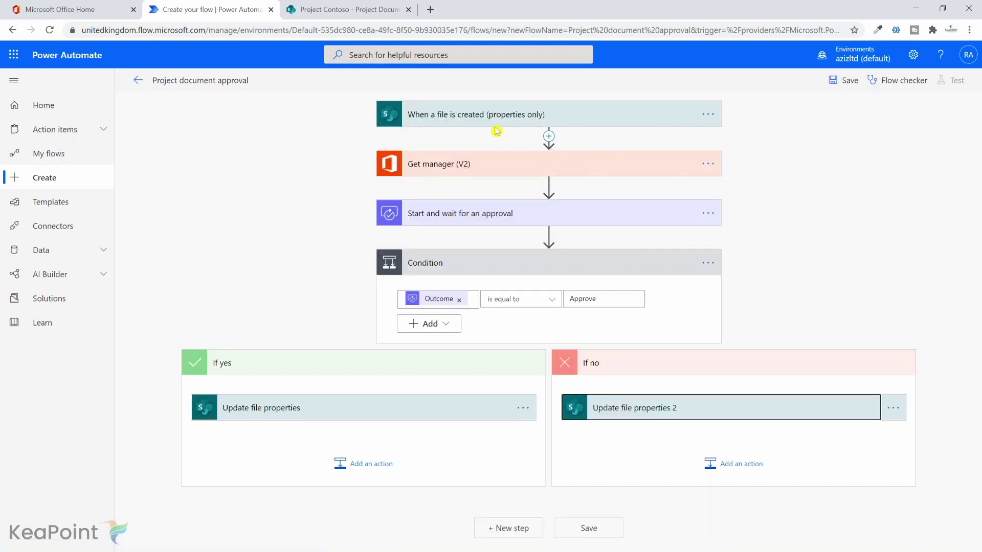
Save the flow, review the trigger and Update file properties 2 cards, and save again
left_click(846, 80)
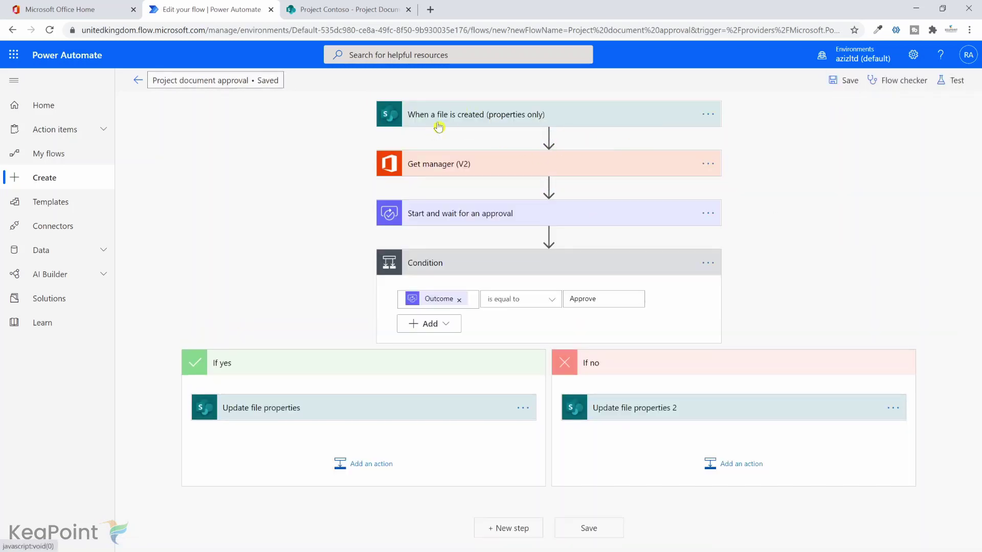
left_click(477, 119)
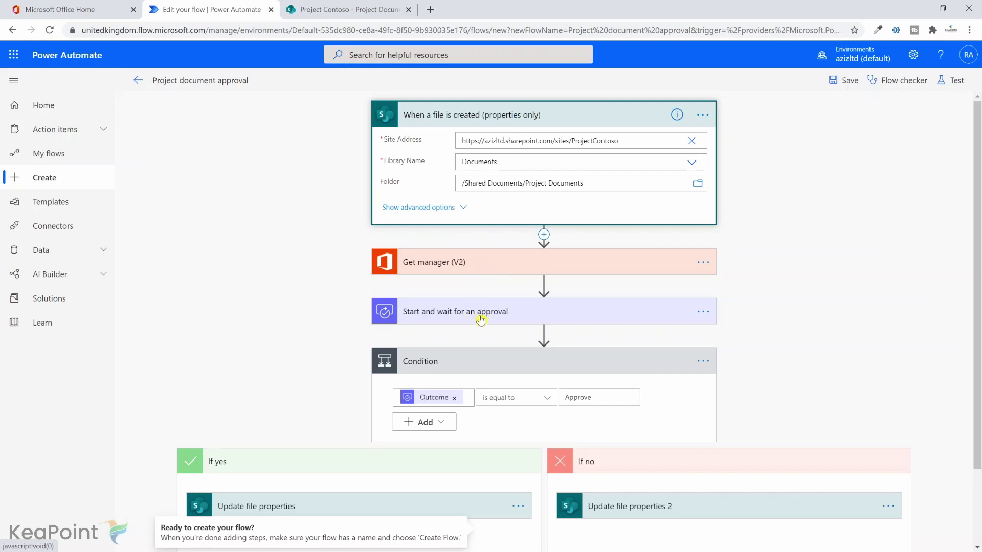
scroll(480, 328, "down", 2)
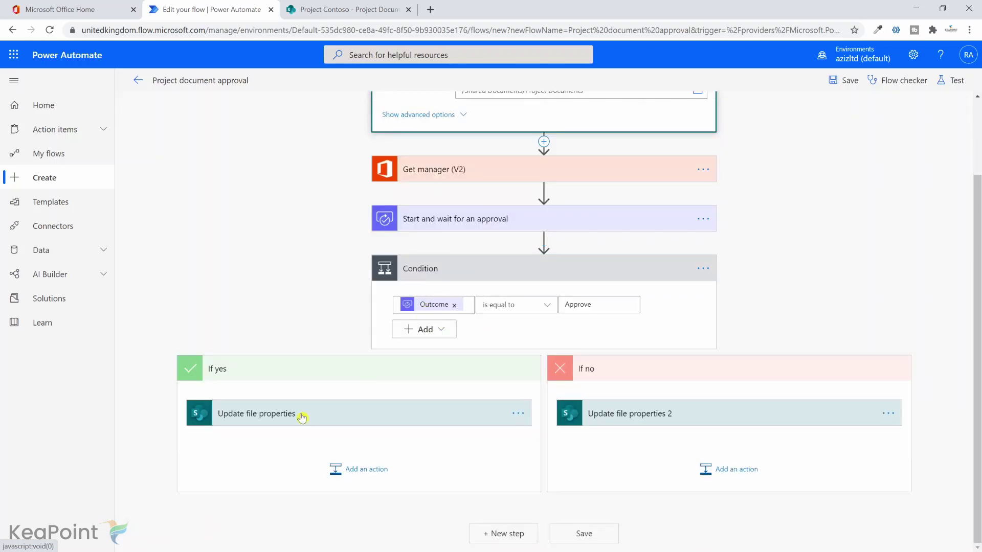
left_click(333, 10)
left_click(221, 7)
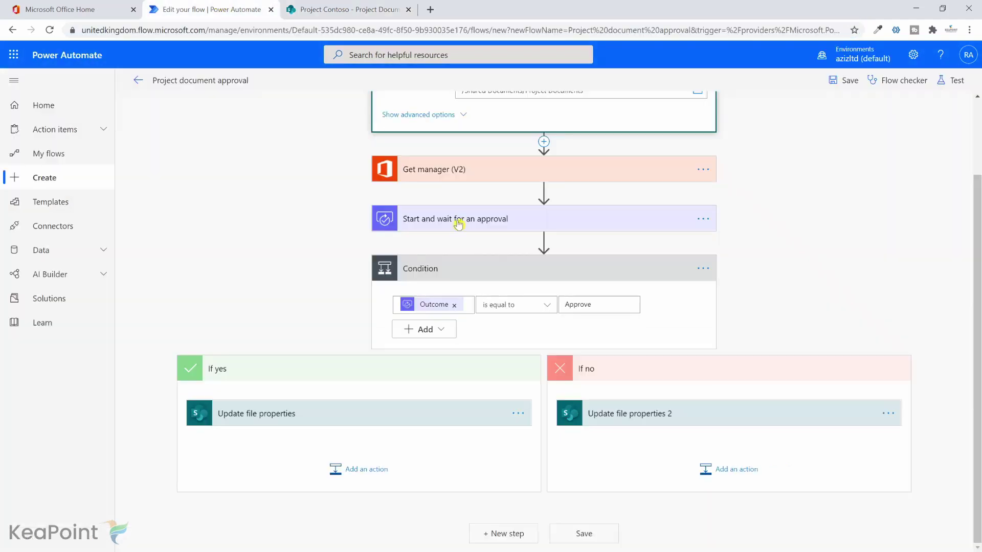
left_click(659, 416)
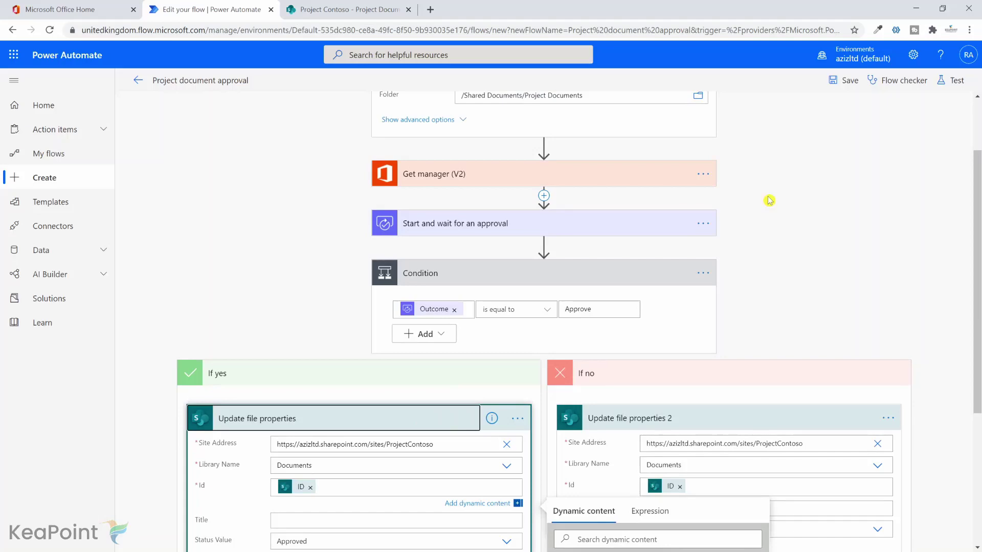
left_click(845, 80)
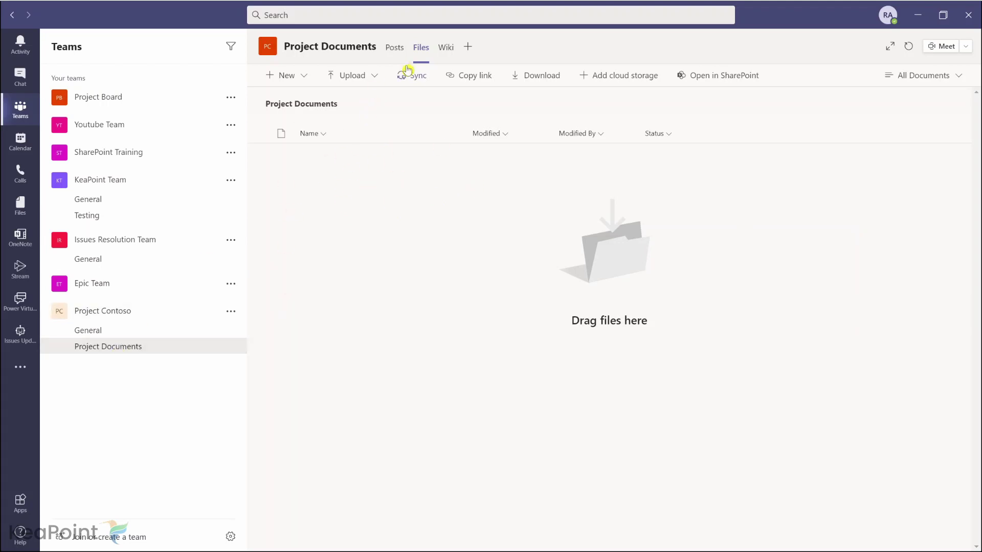
Drag Annual Report.pdf into the Project Documents Files tab and dismiss the upload notice
left_click_drag(569, 247, 550, 239)
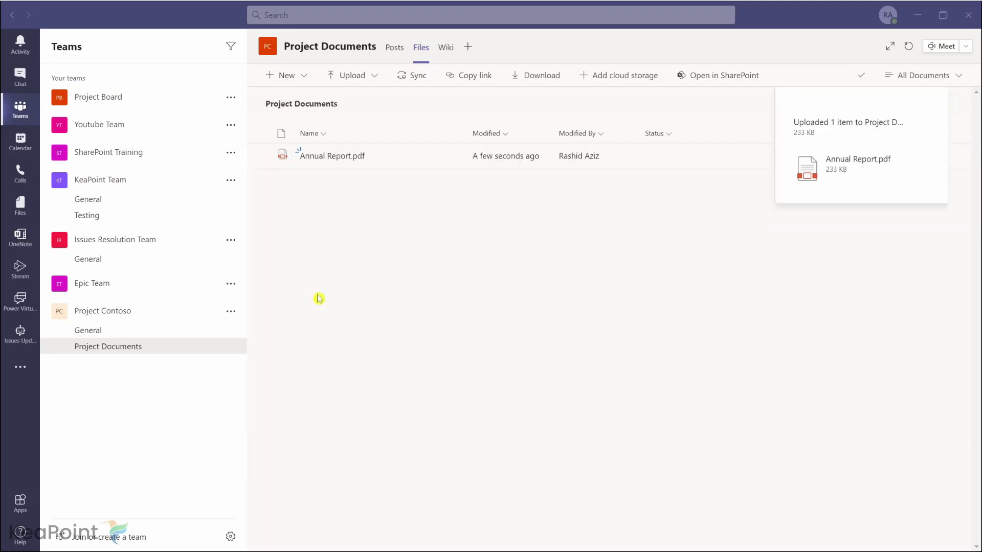
left_click(888, 260)
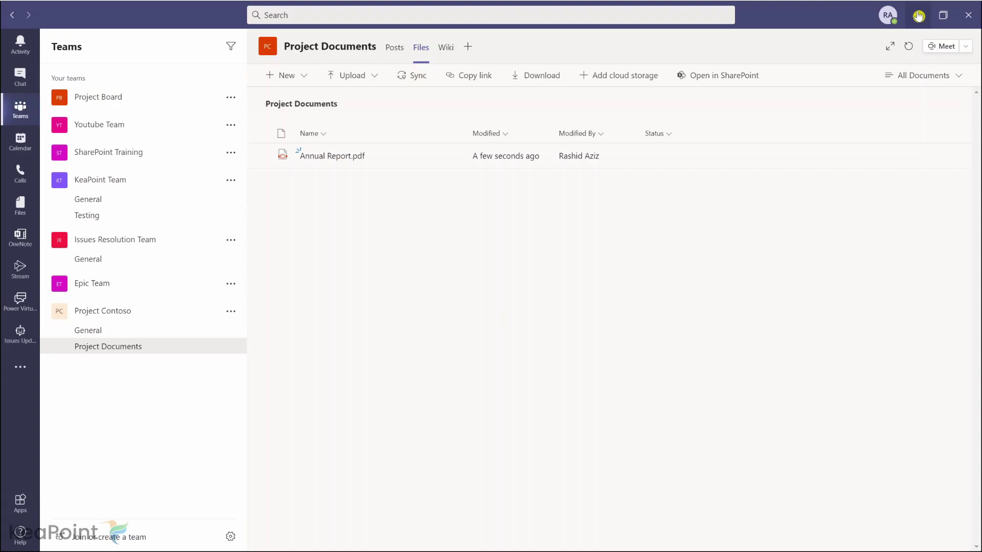
Open the latest run from the flow's run history, then go to the Office 365 home page
left_click(917, 16)
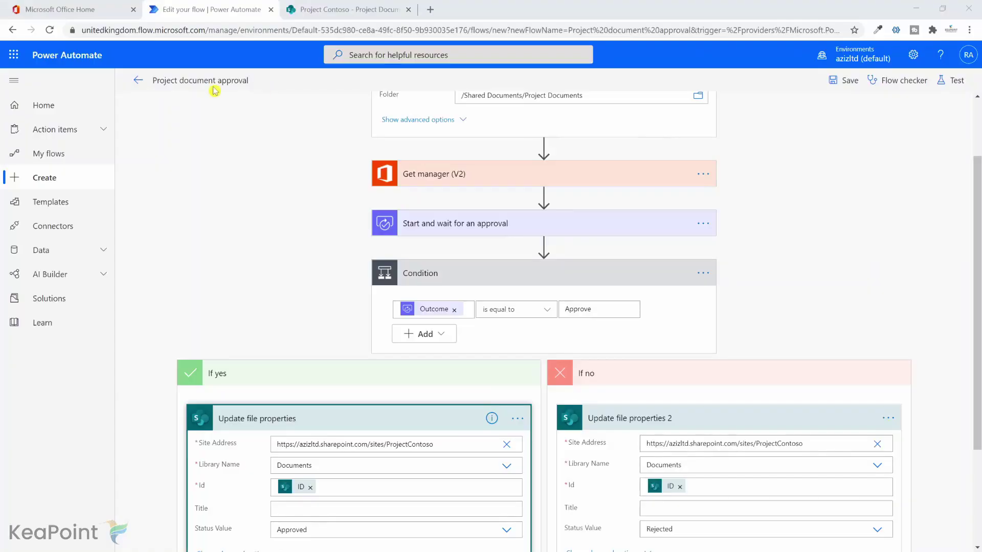
left_click(136, 81)
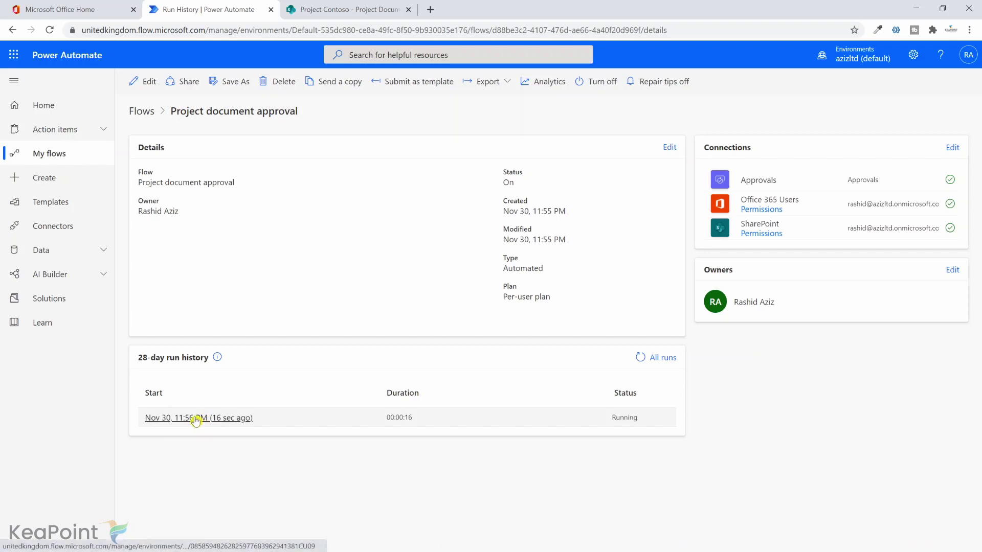
left_click(195, 419)
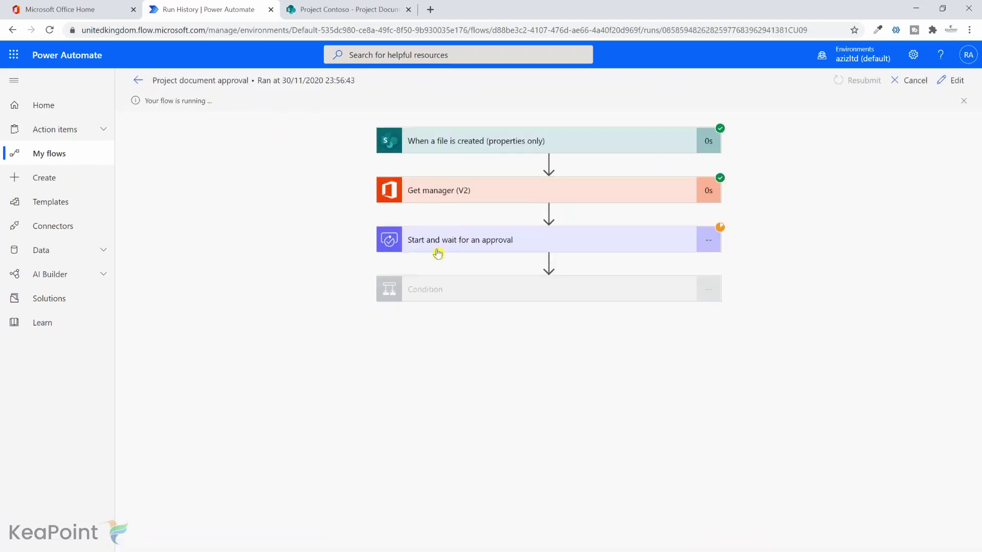
left_click(65, 7)
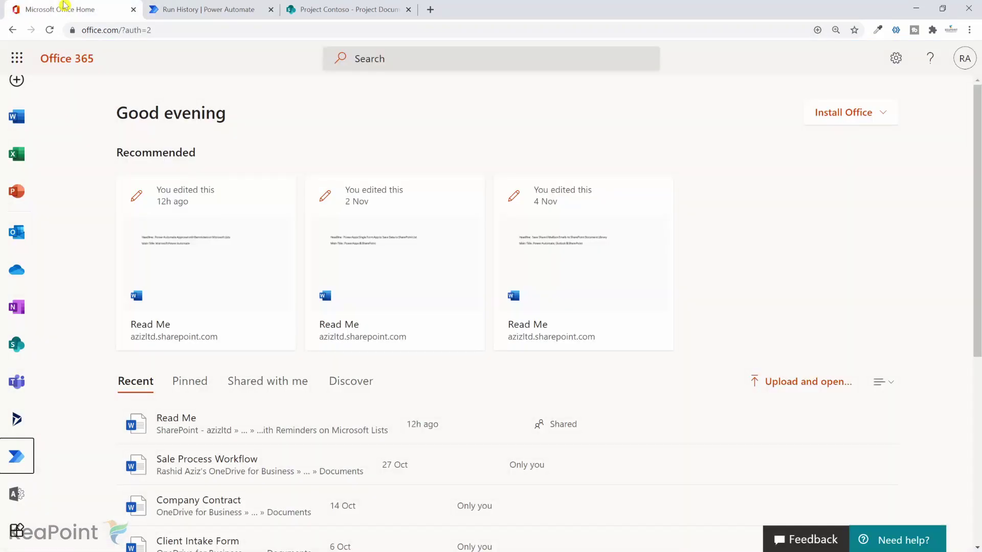
In Outlook, open the Annual Report approval email, view the file, then approve and submit
left_click(21, 236)
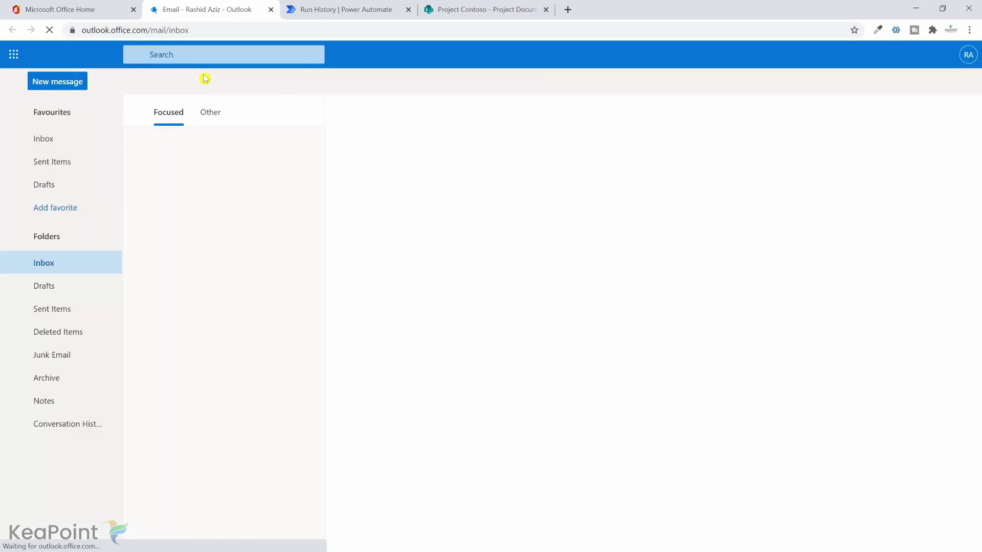
left_click(266, 183)
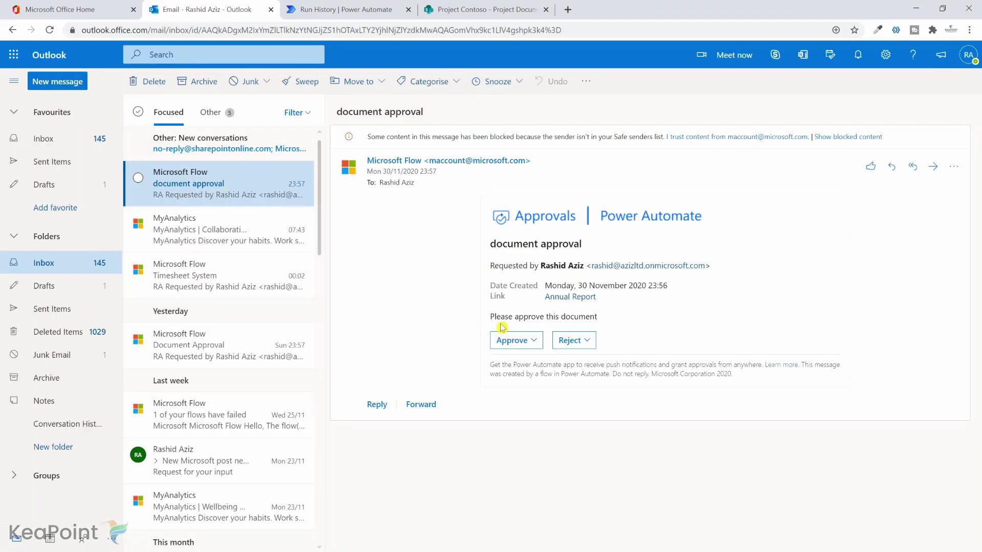
left_click(571, 299)
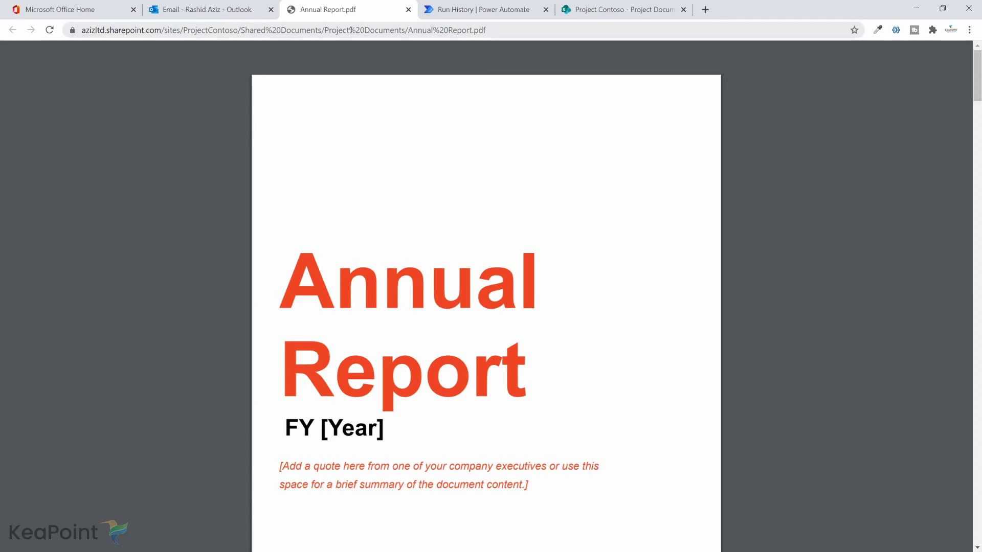
left_click(215, 9)
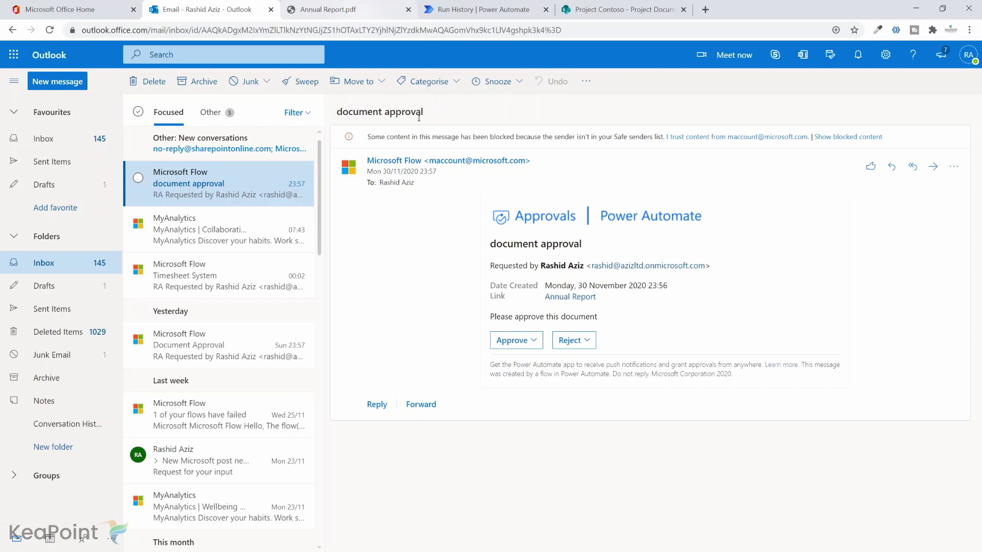
left_click(518, 340)
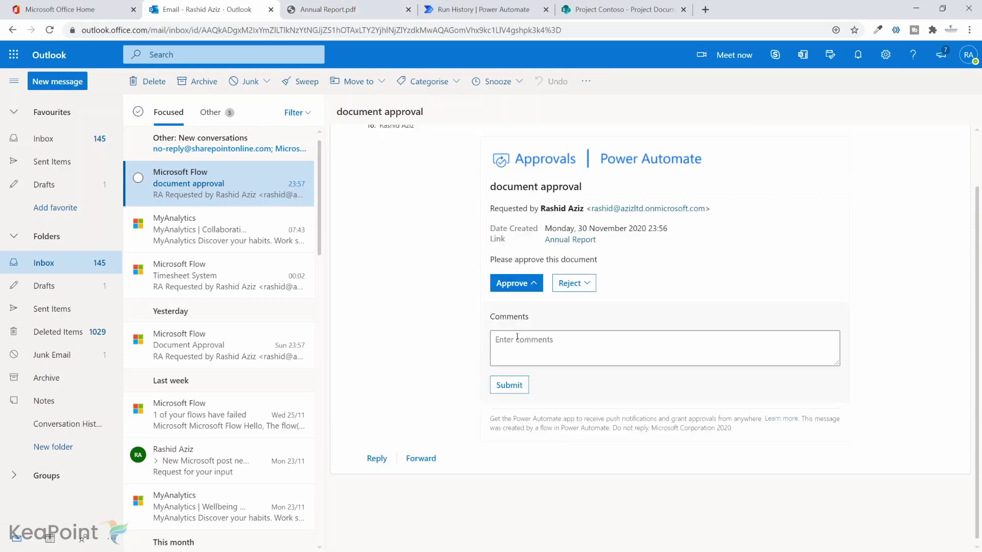
left_click(509, 385)
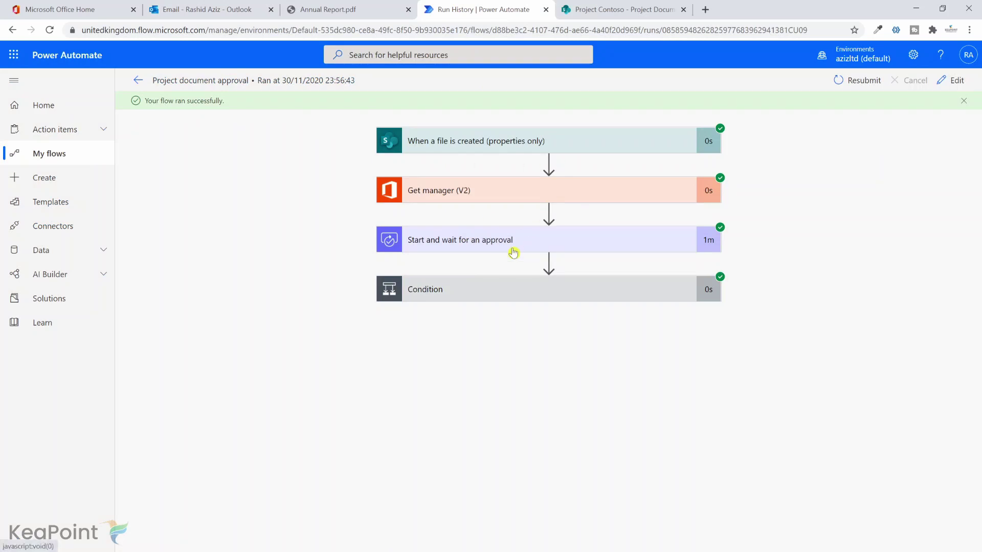
Check that the Condition evaluated true and Update file properties set Status to Approved
left_click(457, 297)
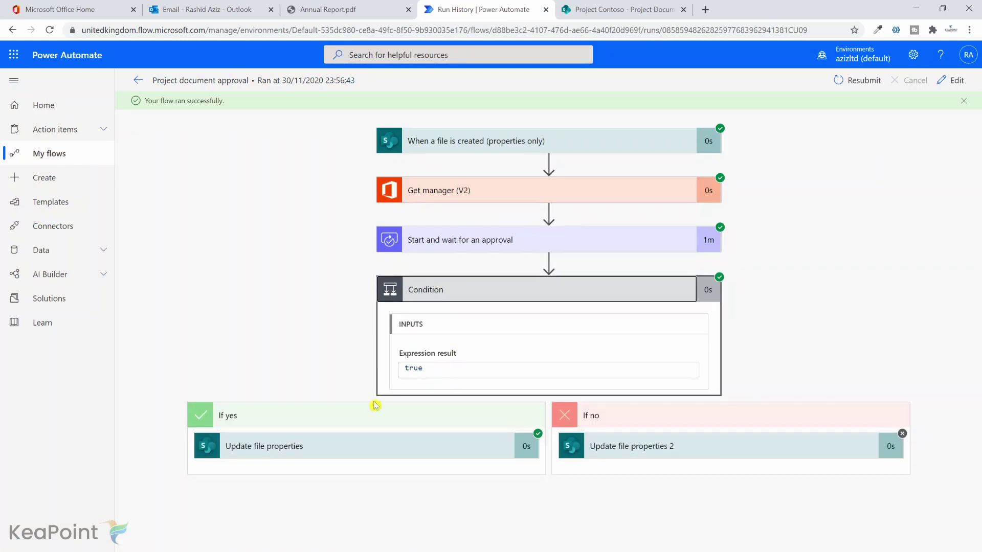
left_click(337, 445)
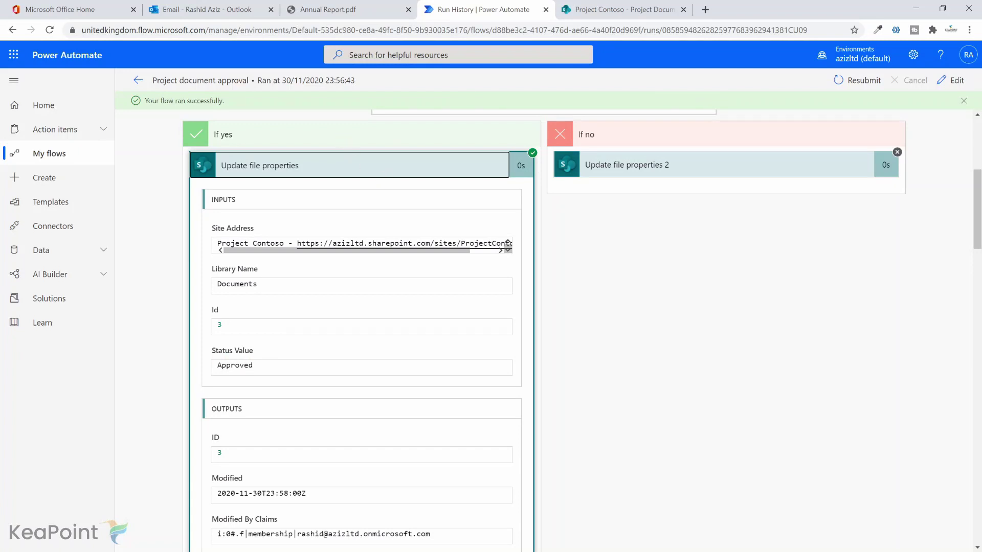
Switch to Teams and reload the Files tab to see Annual Report.pdf marked Approved
key("alt+Tab")
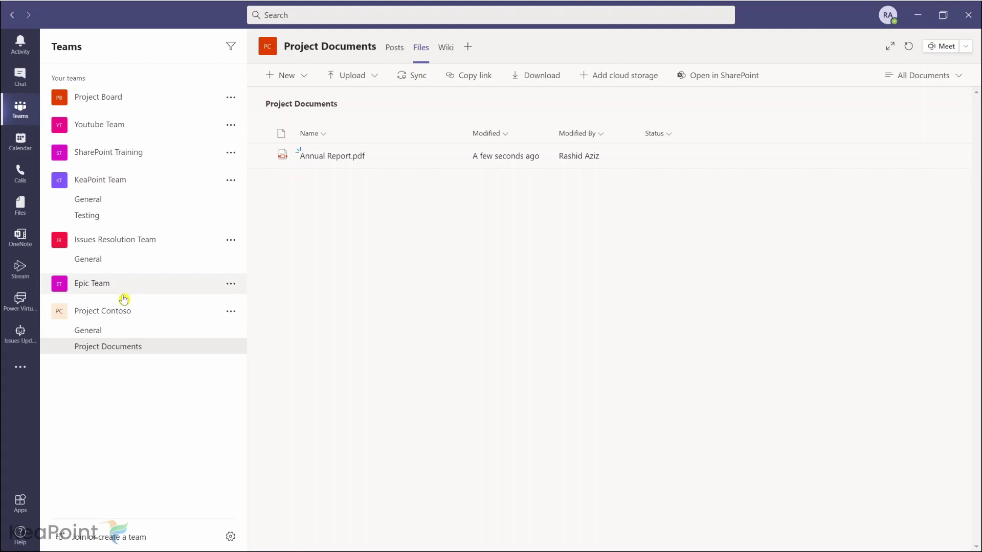
left_click(907, 50)
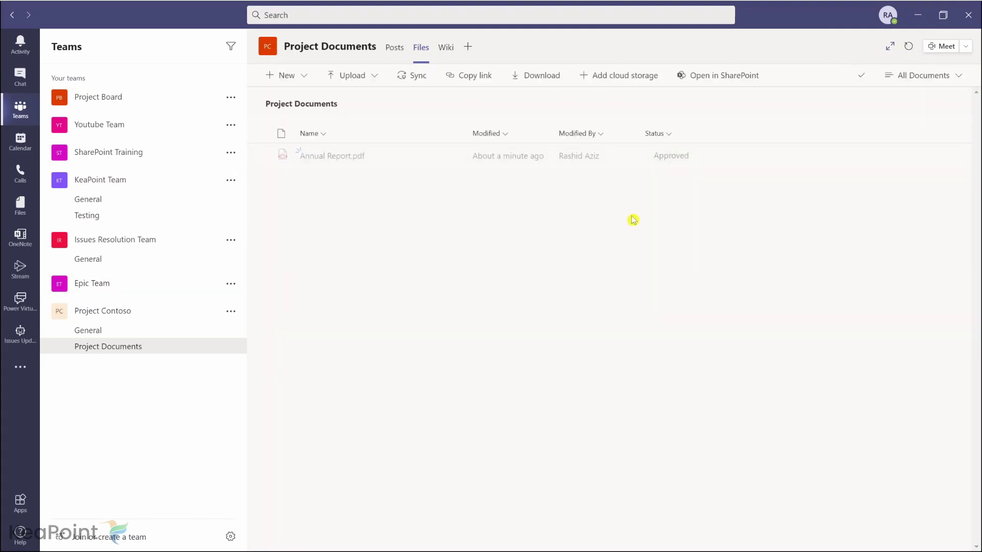